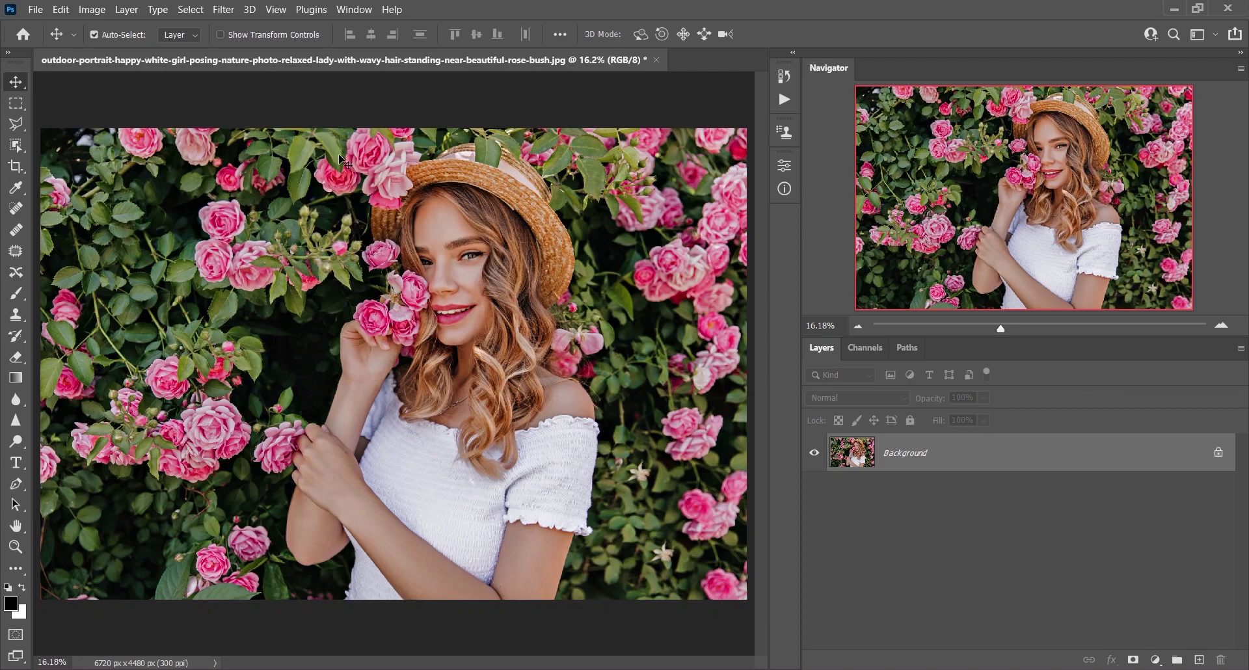
# - Open the Shadows/Highlights adjustment on the Background layer and set the Shadows amount to 5%
pyautogui.click(92, 9)
pyautogui.moveTo(184, 49)
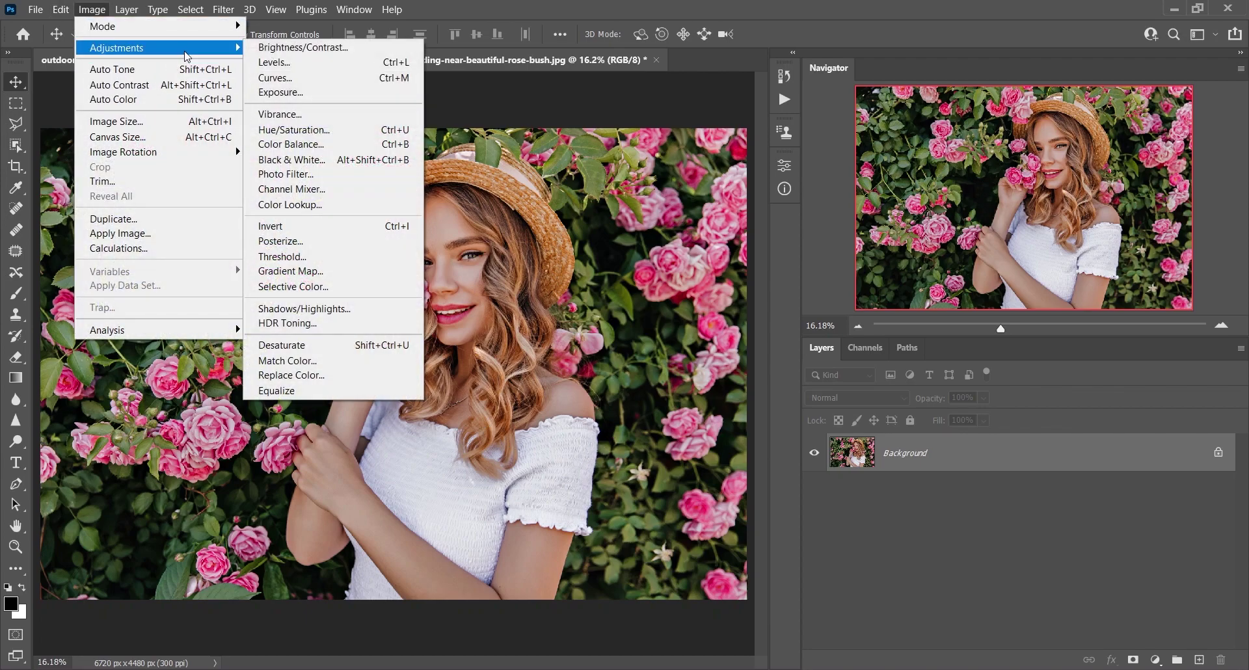
pyautogui.click(327, 311)
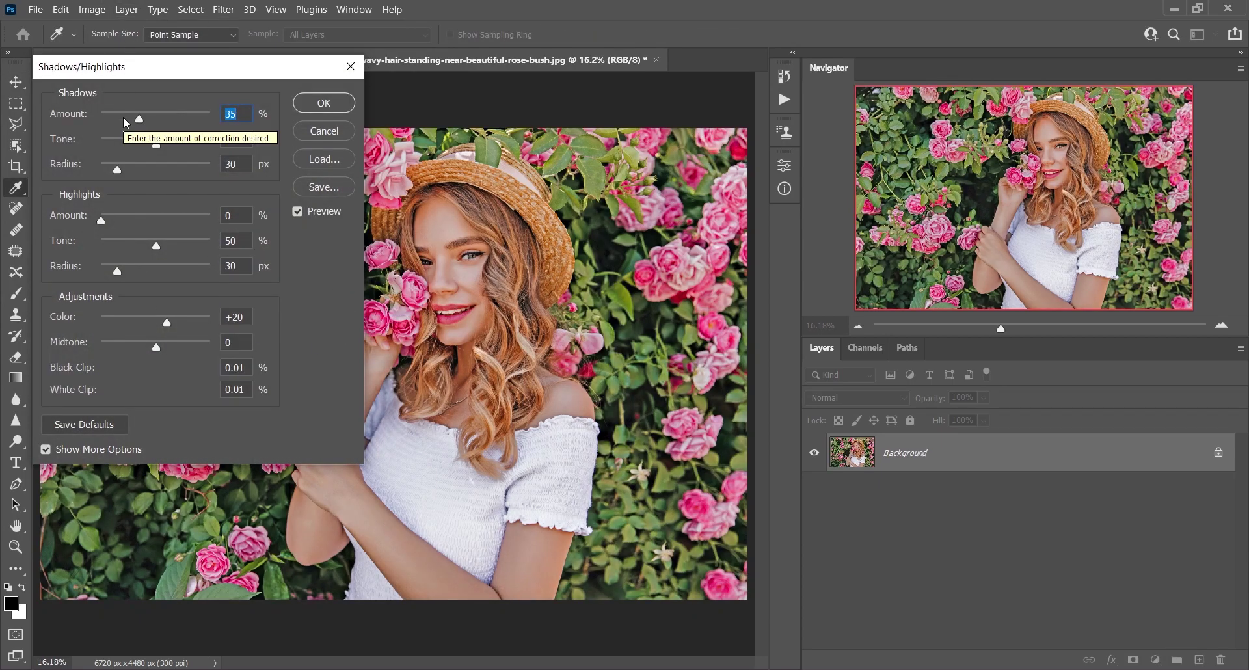
pyautogui.moveTo(123, 117); pyautogui.dragTo(107, 118)
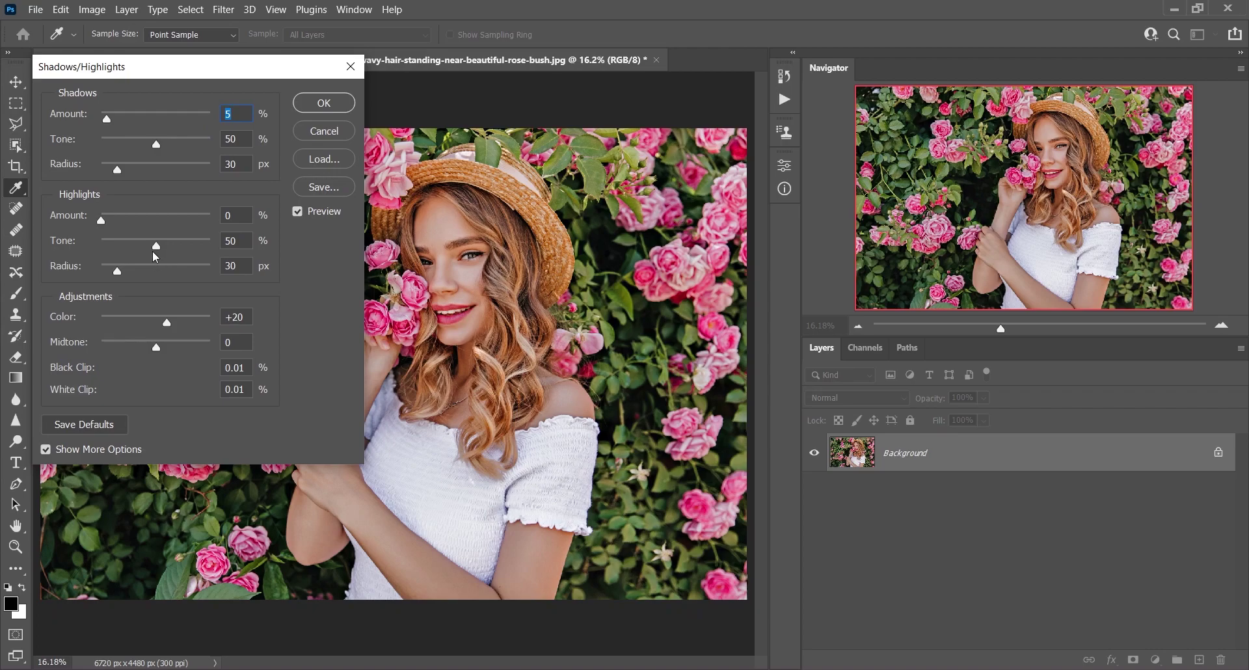
# - Set the Highlights amount to 12%, compare the image with and without the preview, and apply the adjustment
pyautogui.click(120, 216)
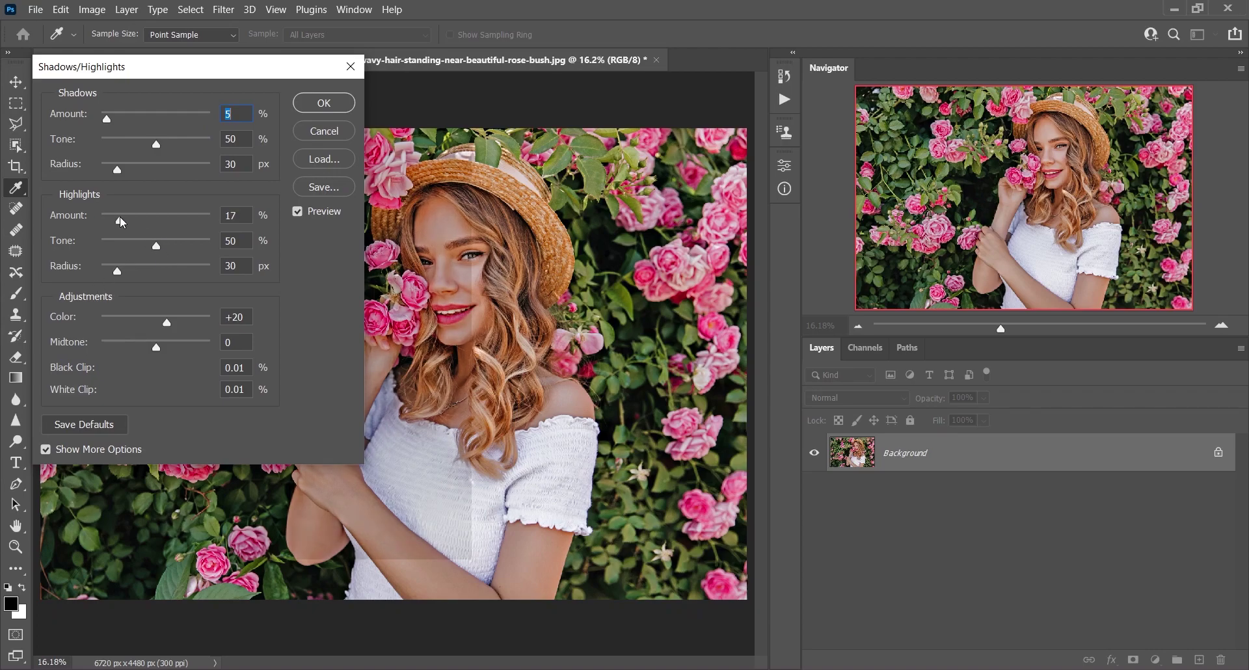
pyautogui.moveTo(120, 216); pyautogui.dragTo(112, 216)
pyautogui.press('Up')
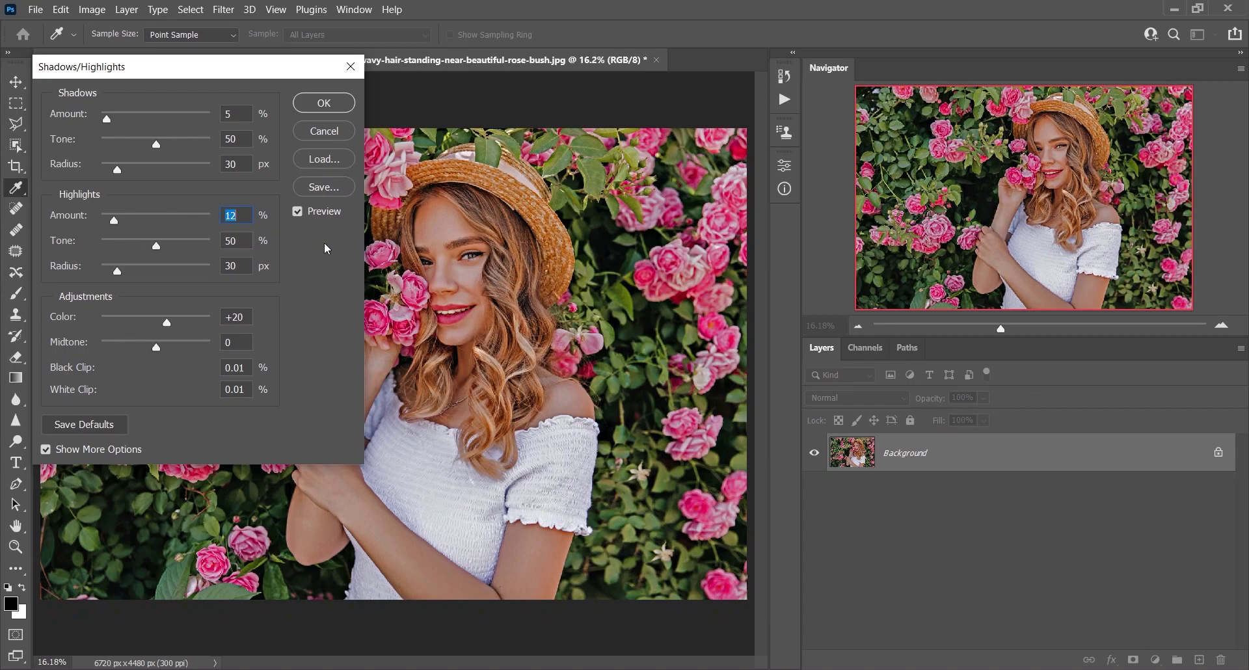
pyautogui.click(298, 211)
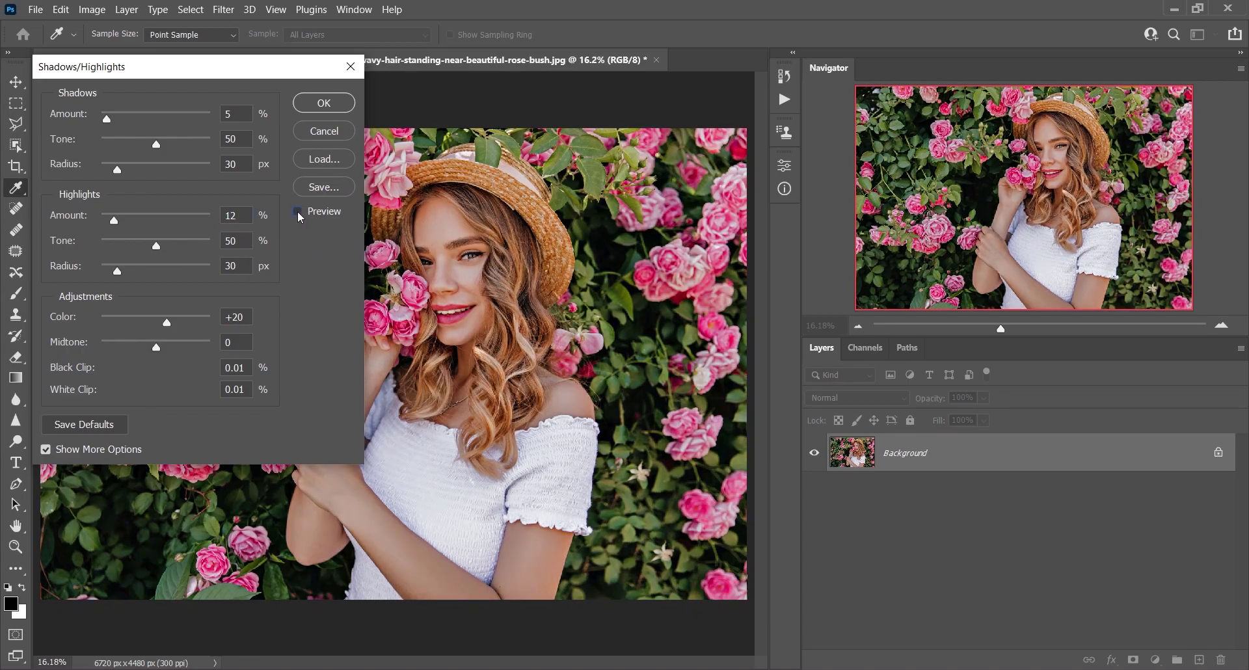
pyautogui.click(298, 211)
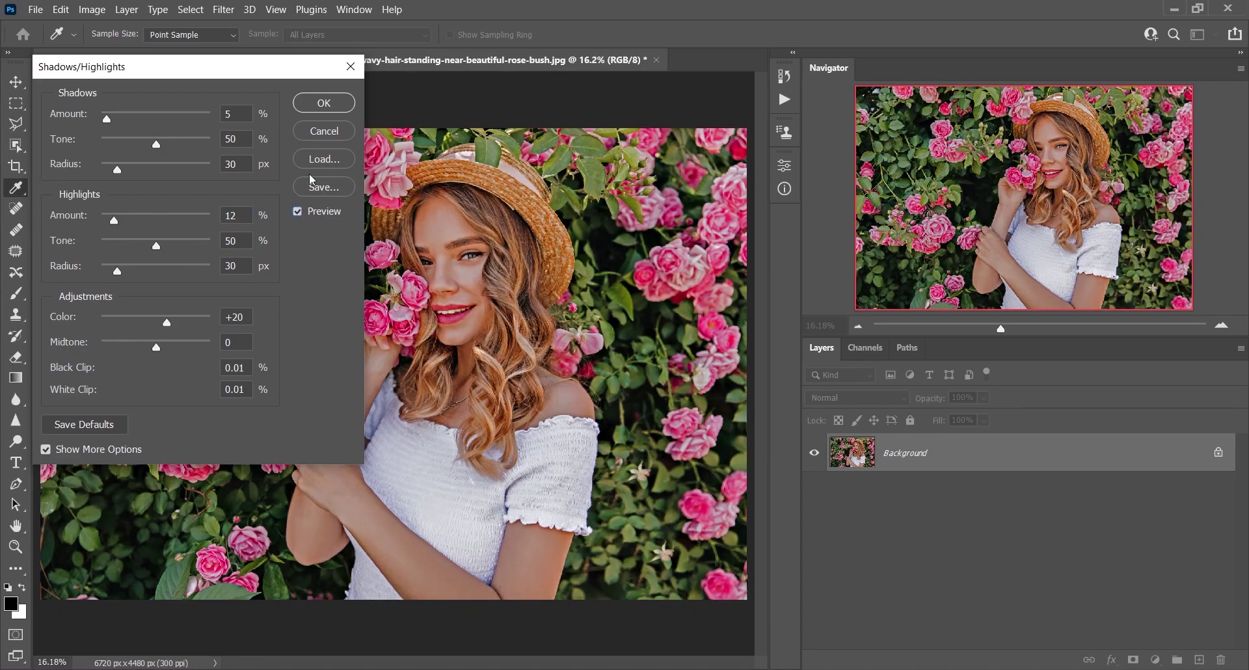
pyautogui.click(322, 102)
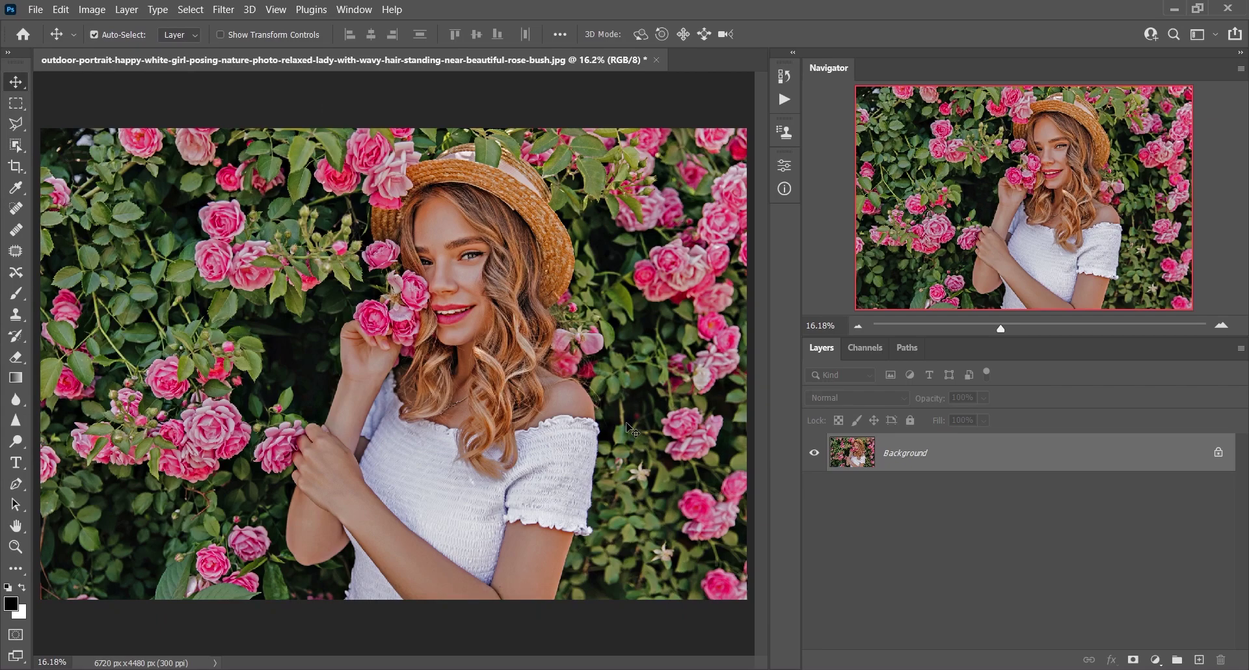
# - Duplicate the Background layer and convert the image to Lab Color mode without flattening the layers
pyautogui.press('ctrl')
pyautogui.hotkey('ctrl', 'j')
pyautogui.click(90, 10)
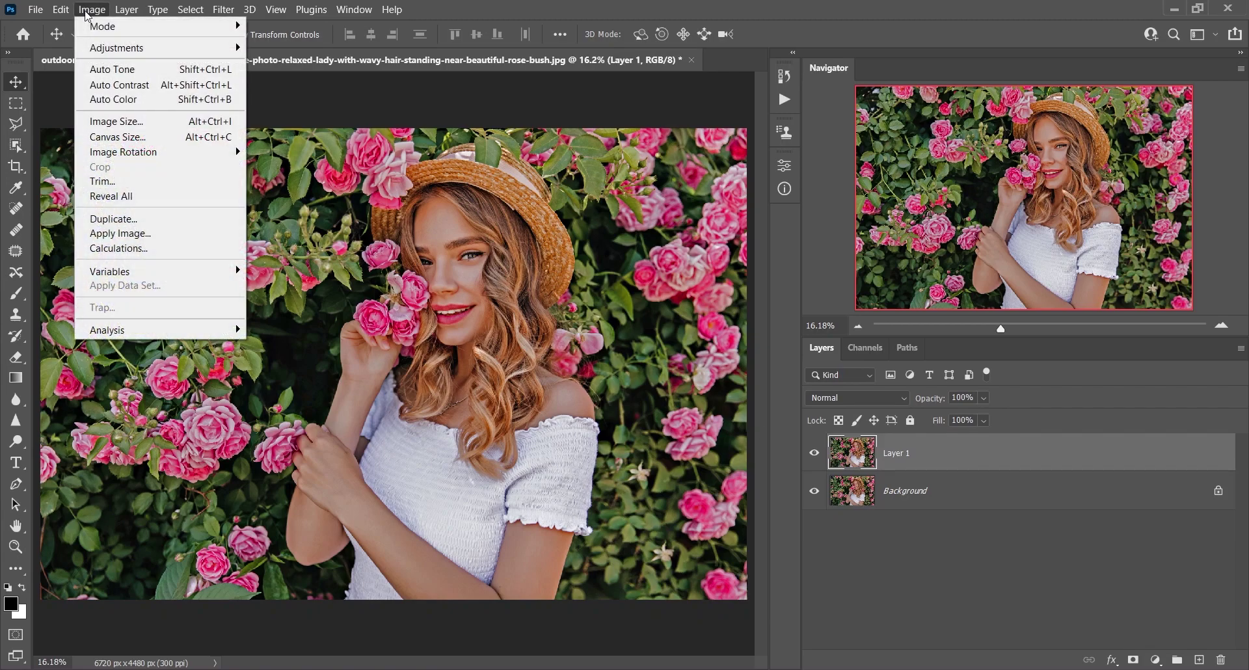
pyautogui.moveTo(99, 26)
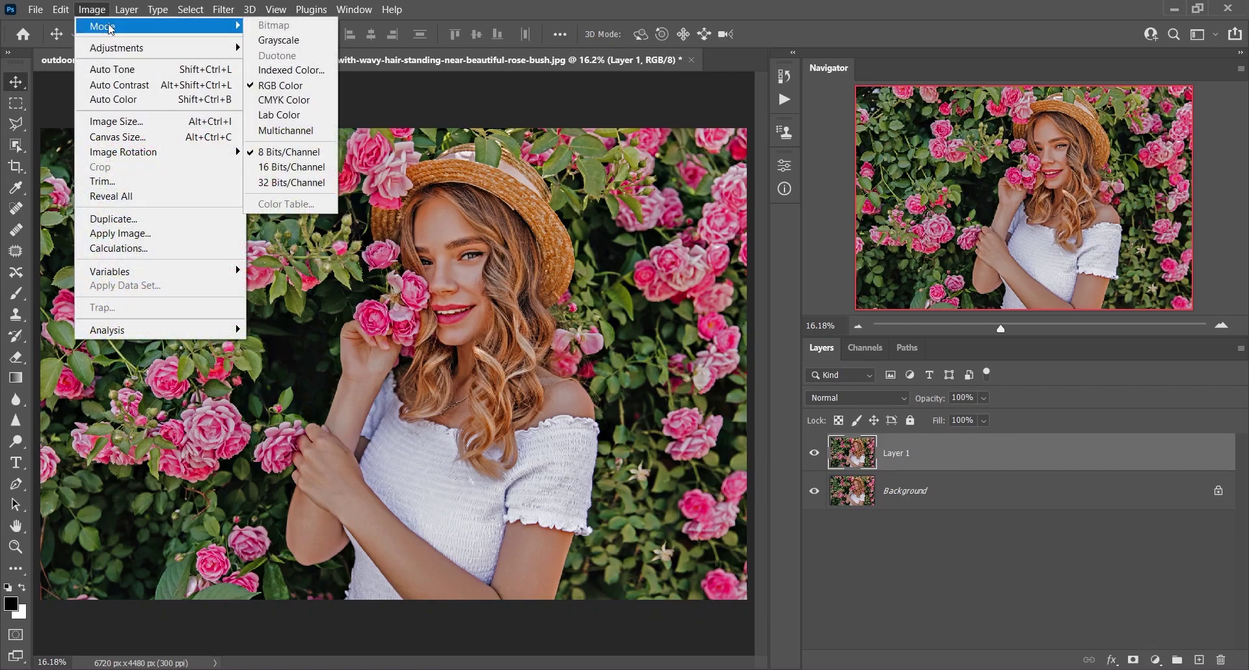
pyautogui.click(301, 123)
pyautogui.click(506, 270)
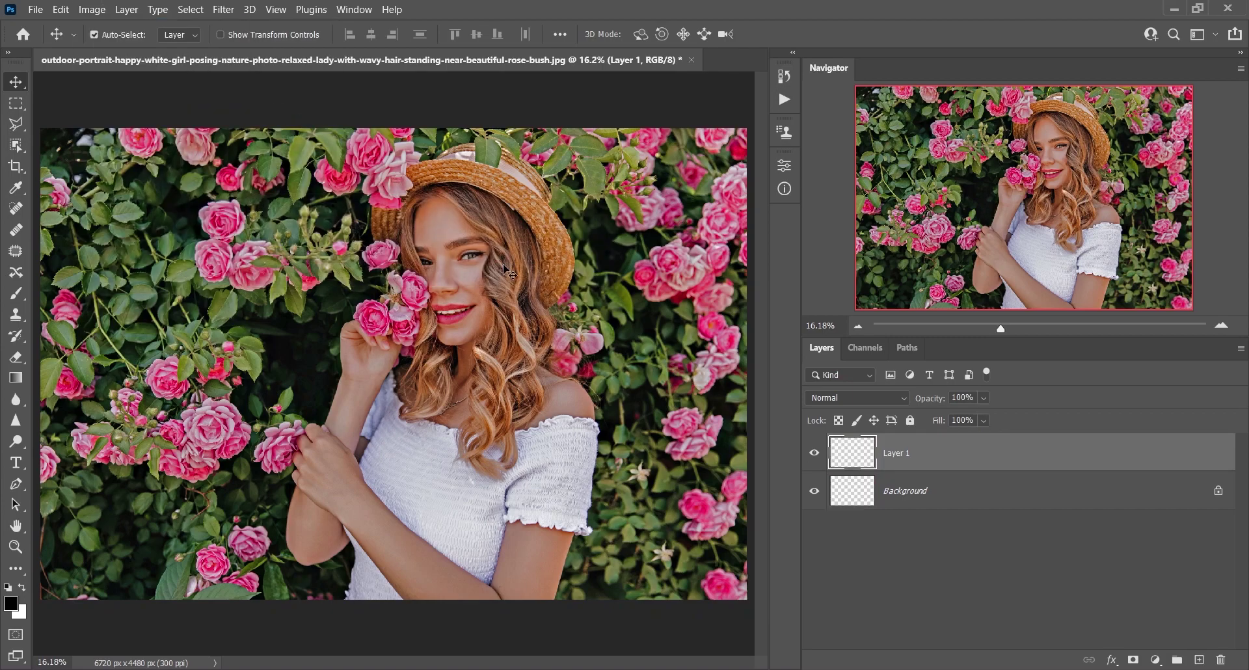
# - Copy Layer 1's entire a channel into the b channel, and return to the layers with the Lab composite shown and nothing selected
pyautogui.click(856, 351)
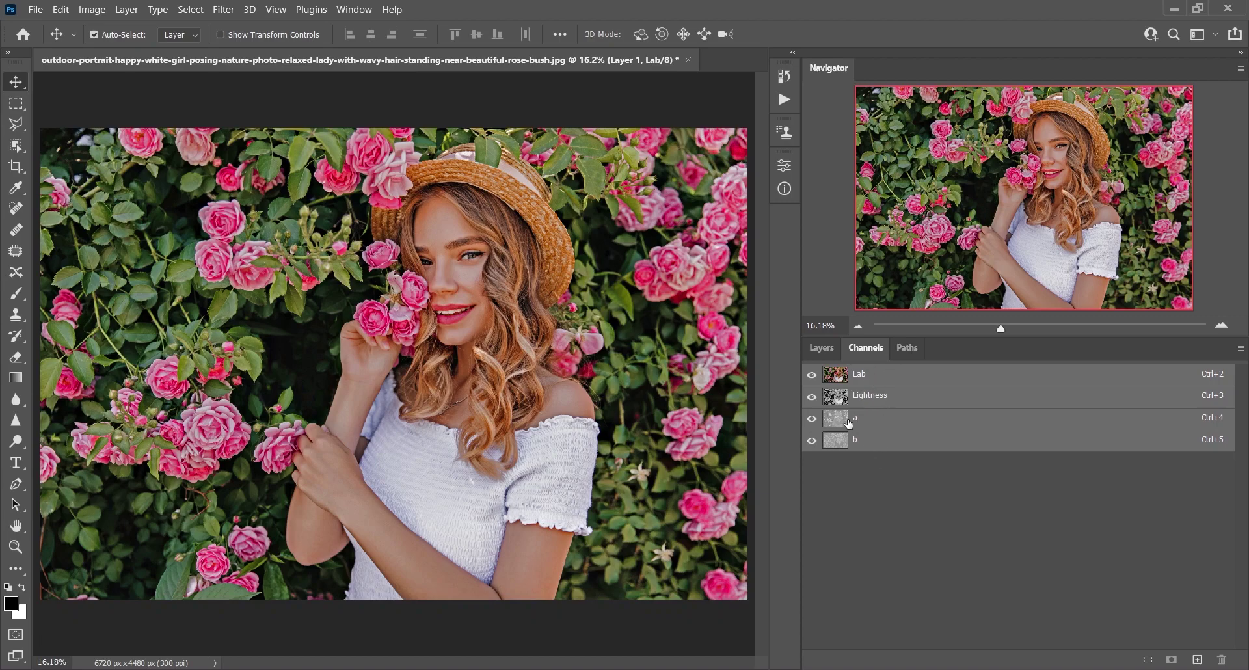
pyautogui.click(909, 426)
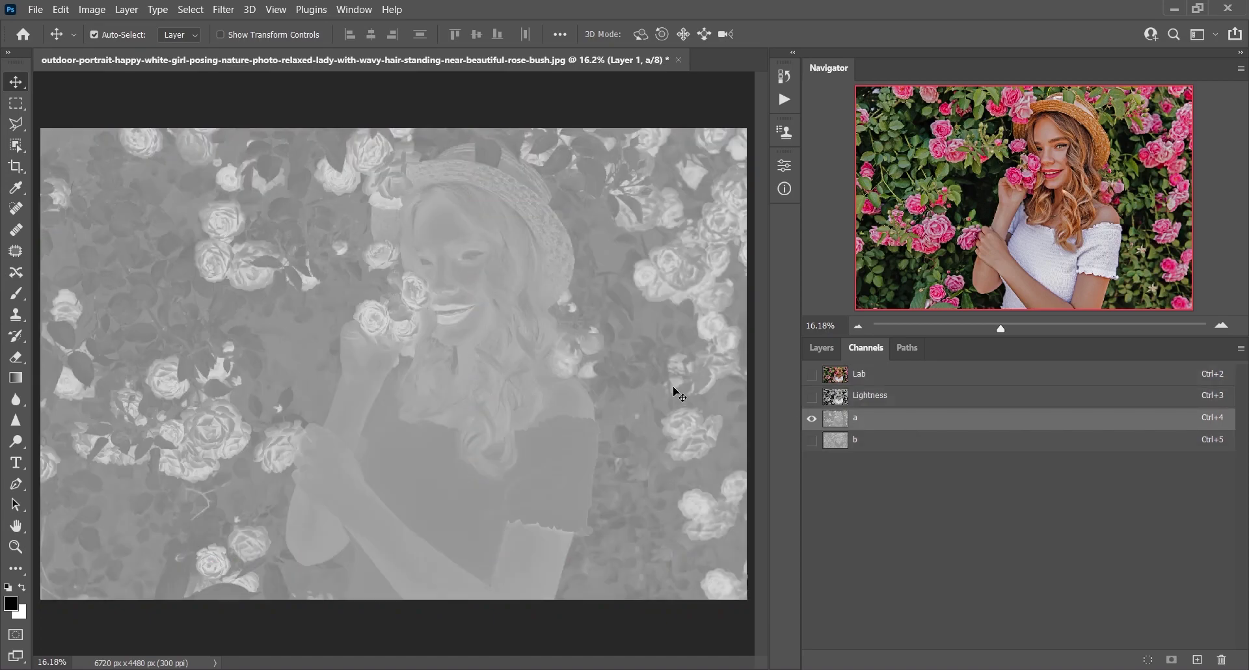
pyautogui.press('ctrl')
pyautogui.hotkey('ctrl', 'a')
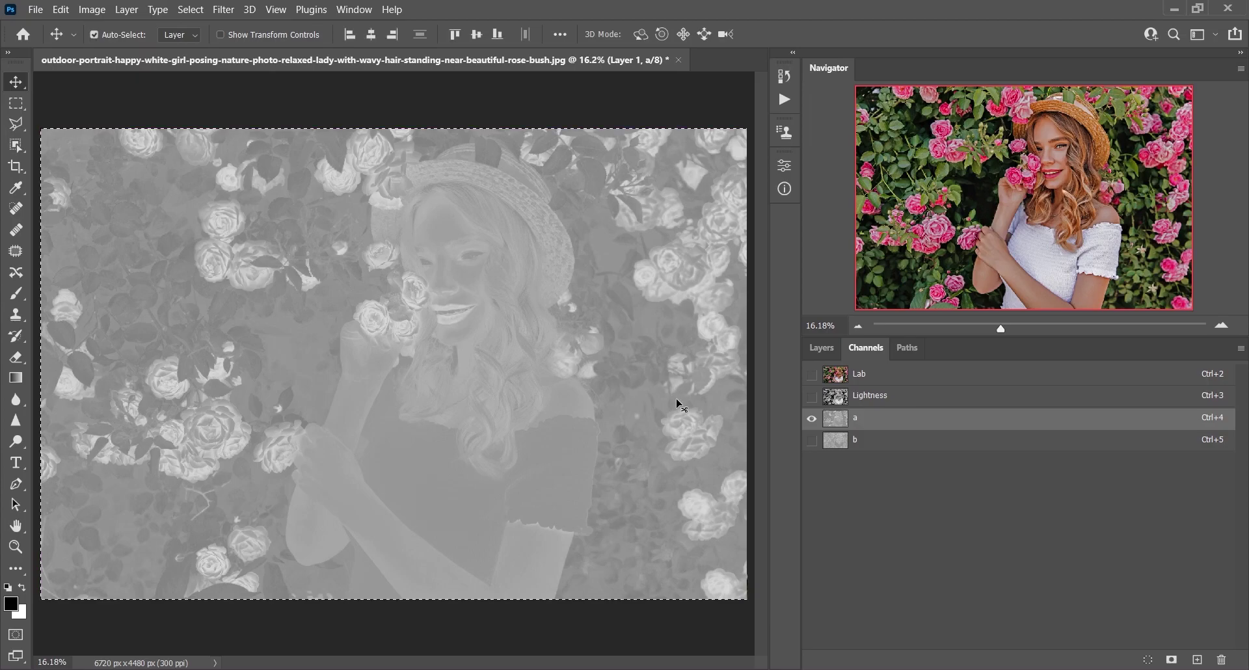
pyautogui.click(906, 448)
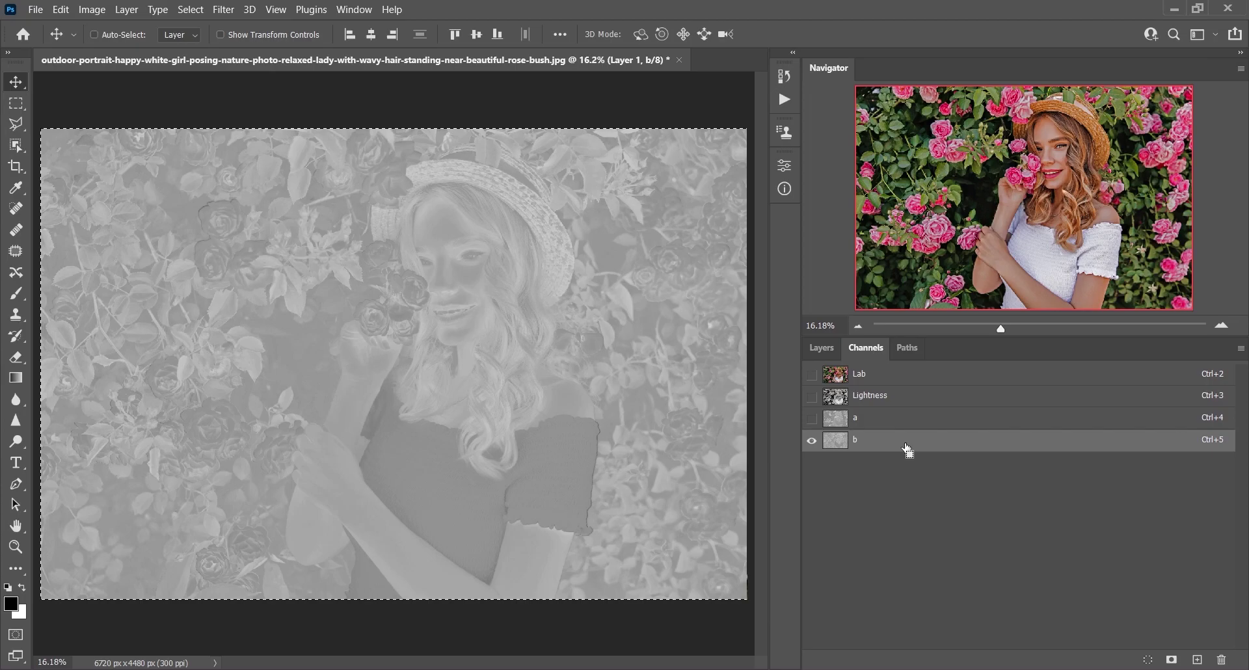
pyautogui.hotkey('ctrl', 'i')
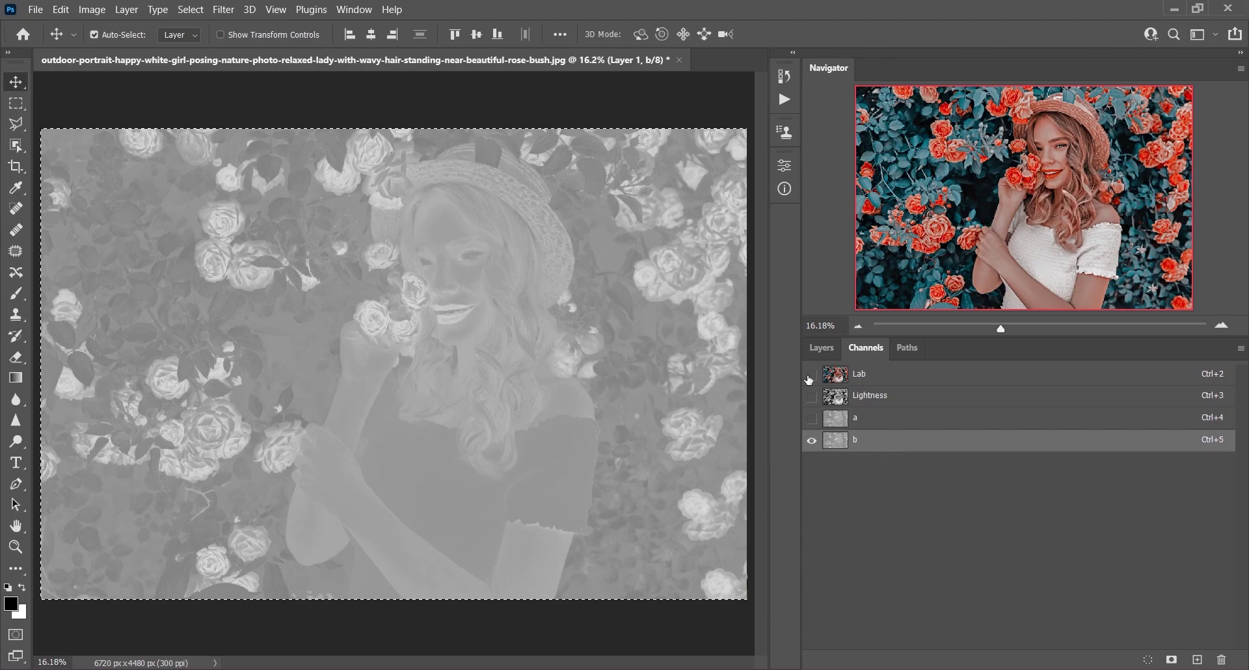
pyautogui.click(884, 377)
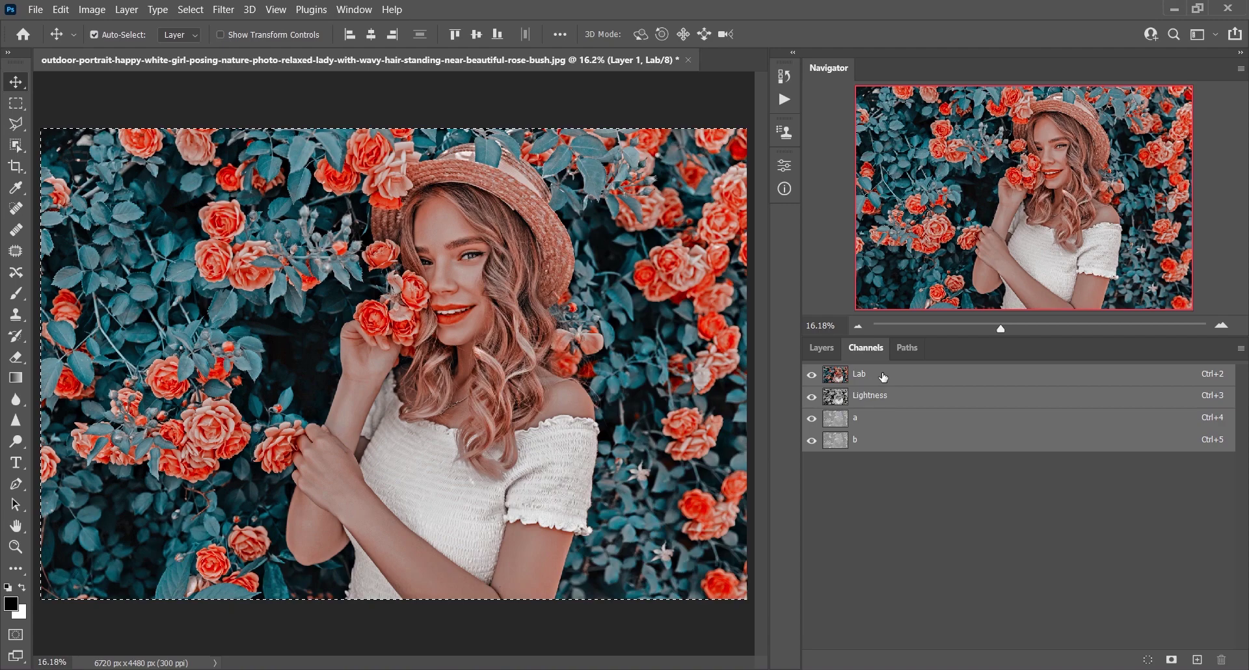
pyautogui.press('ctrl')
pyautogui.click(830, 351)
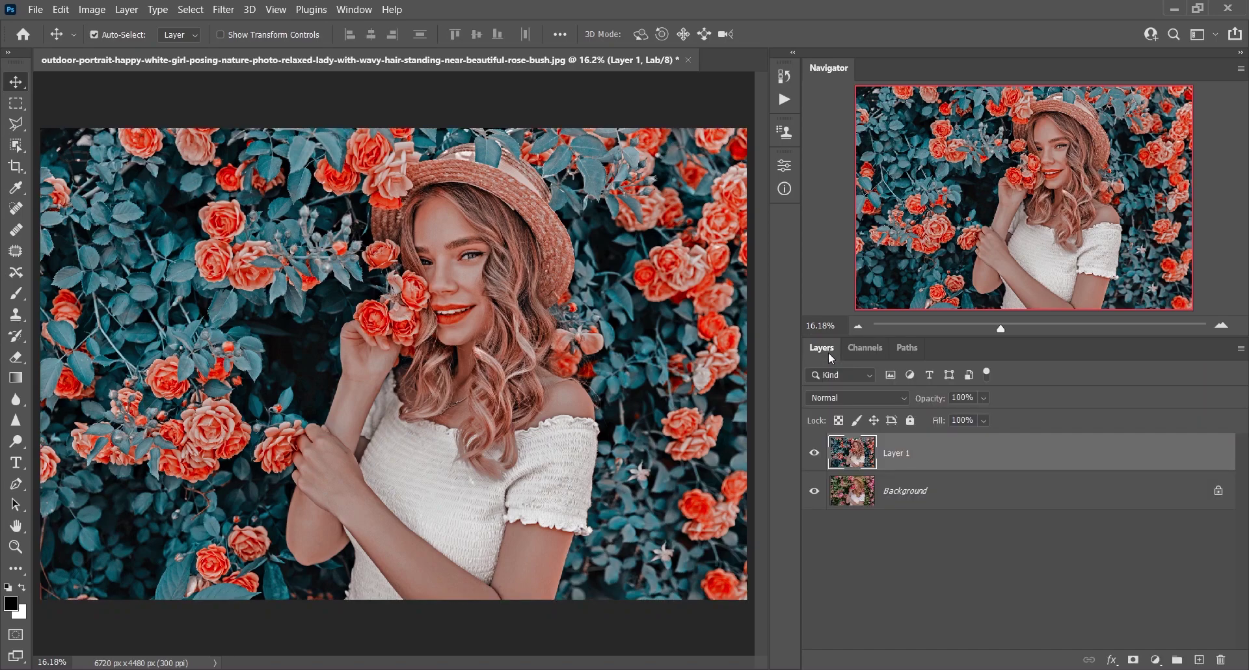
# - Compare the image with Layer 1 hidden and shown
pyautogui.click(812, 454)
pyautogui.click(813, 455)
pyautogui.click(813, 455)
pyautogui.click(813, 455)
# - Convert the image back to RGB Color mode without flattening, and check Layer 1 against the original photo
pyautogui.click(92, 9)
pyautogui.moveTo(195, 26)
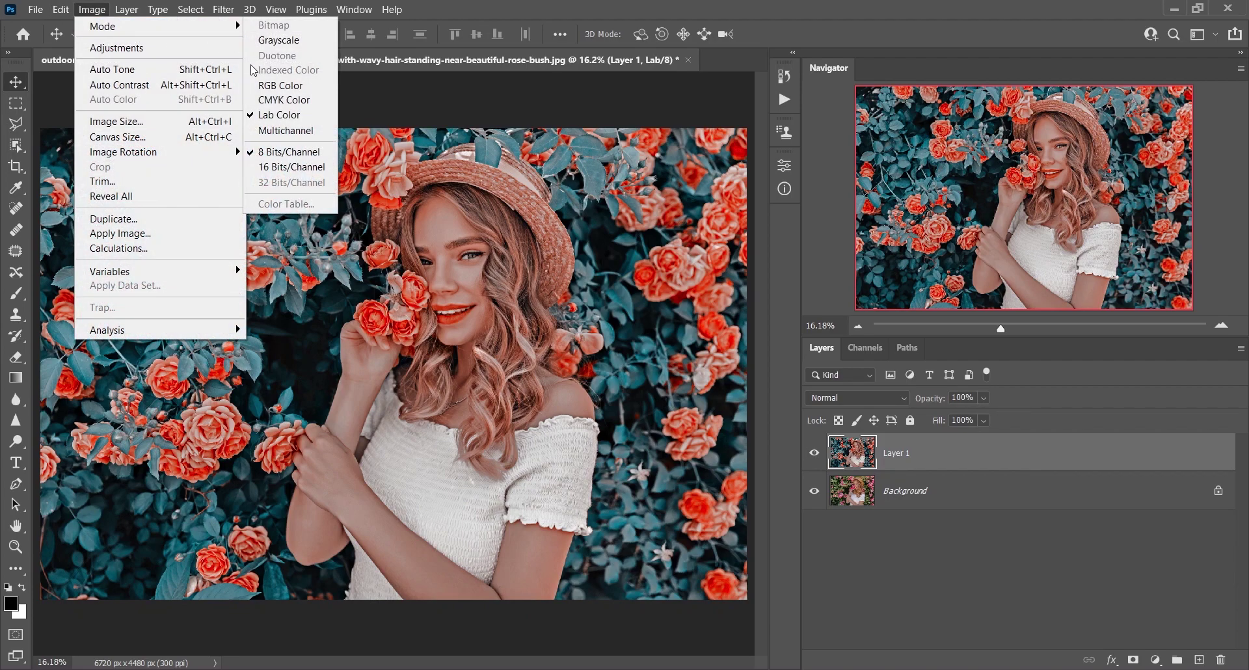
pyautogui.click(287, 86)
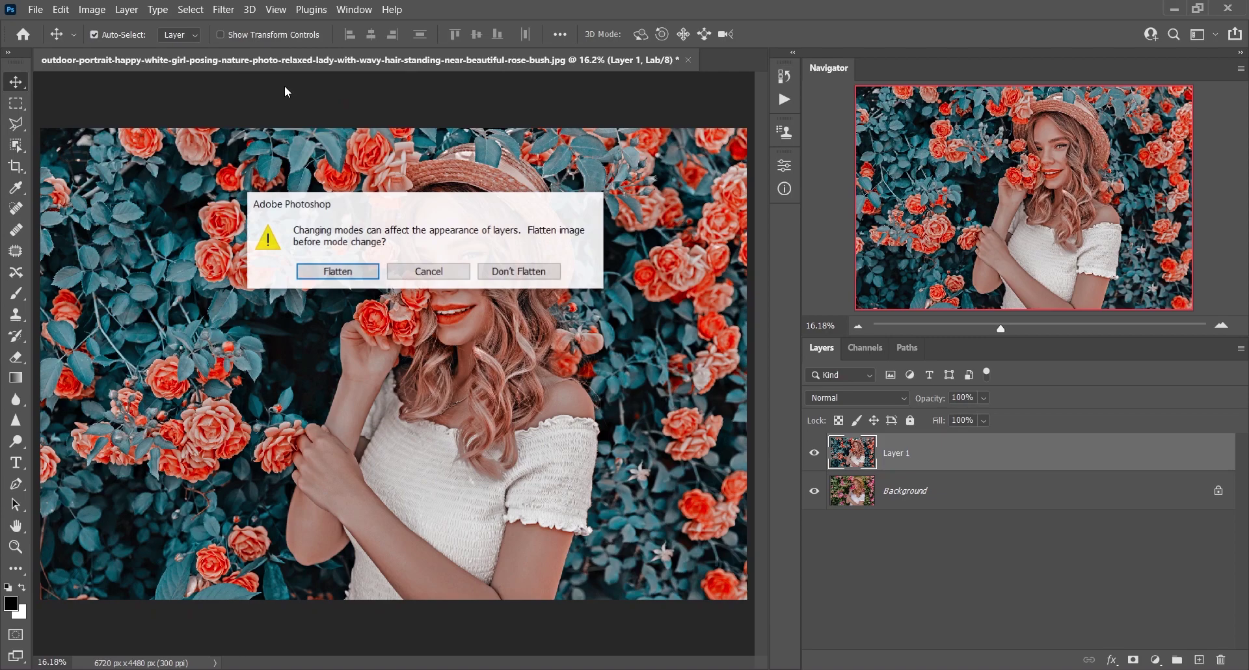
pyautogui.click(537, 281)
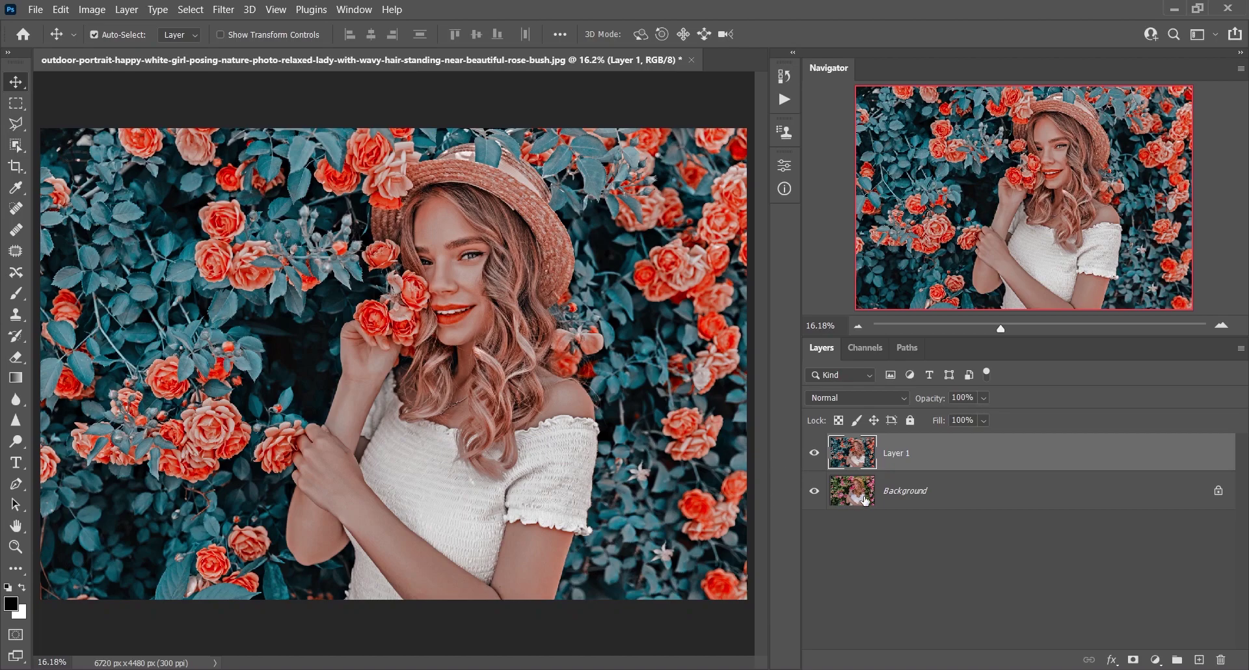
pyautogui.click(814, 453)
pyautogui.click(813, 452)
# - Add a Selective Color adjustment layer above Layer 1 and set Cyan to -14% for the Reds
pyautogui.click(1156, 660)
pyautogui.click(1168, 649)
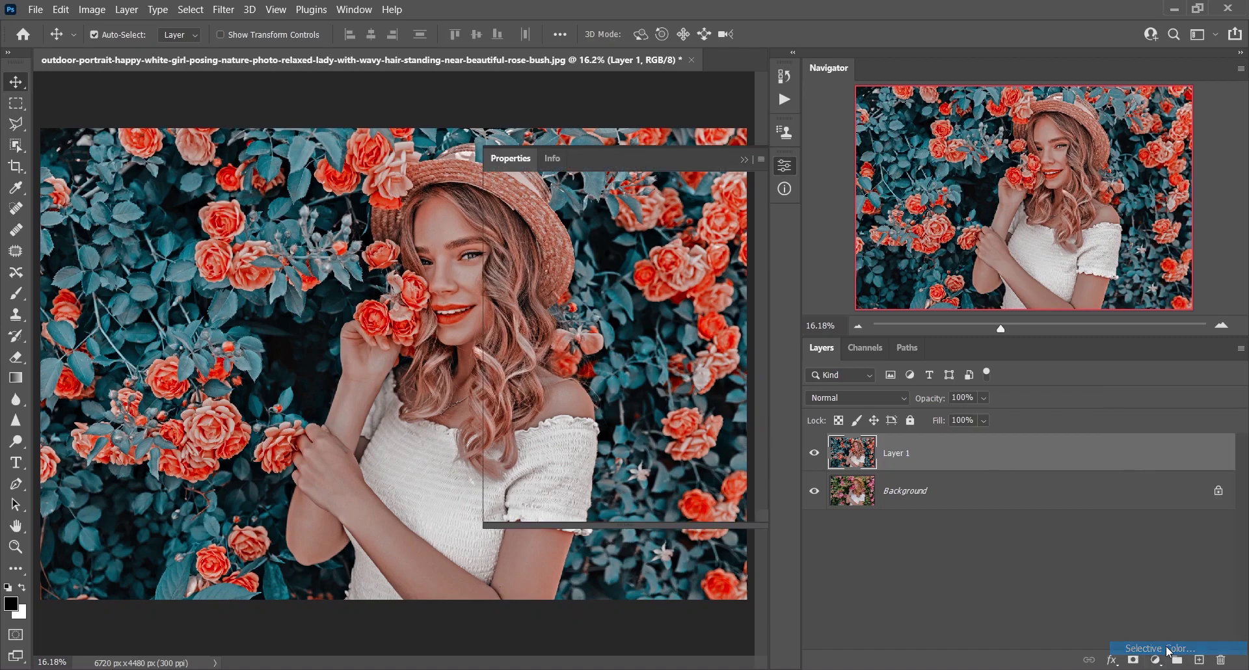
pyautogui.click(626, 232)
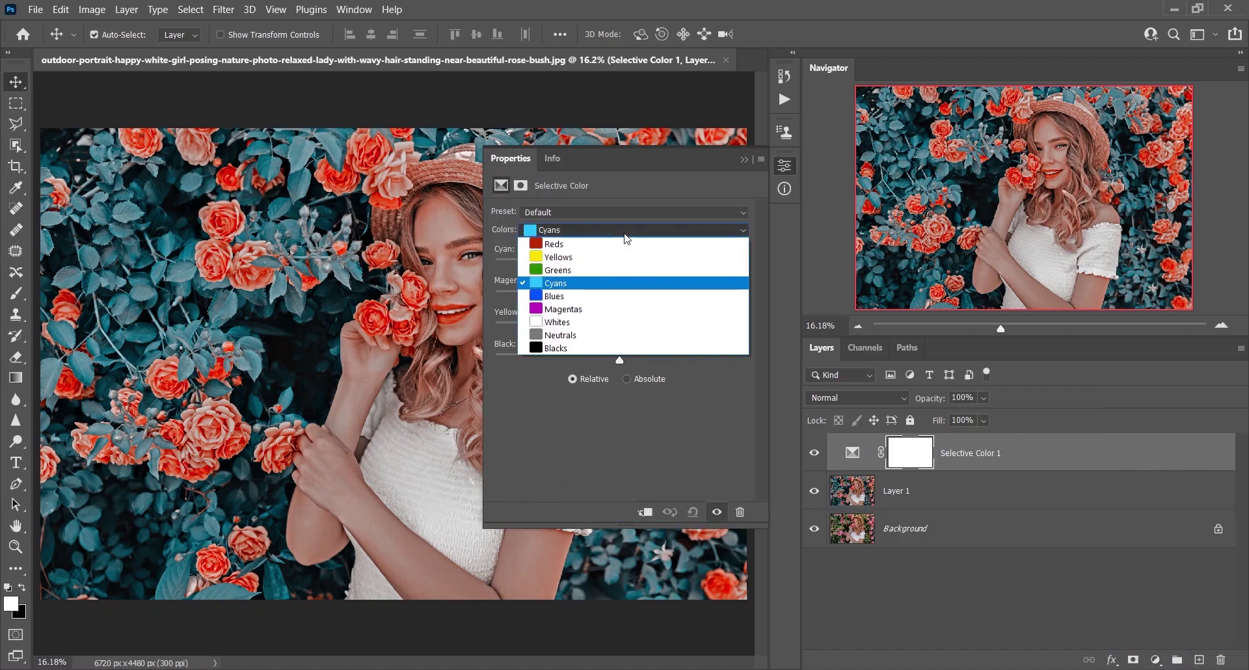
pyautogui.click(612, 244)
pyautogui.moveTo(619, 266)
pyautogui.mouseDown()
pyautogui.moveTo(567, 266)
pyautogui.moveTo(685, 267)
pyautogui.moveTo(596, 265)
pyautogui.mouseUp()
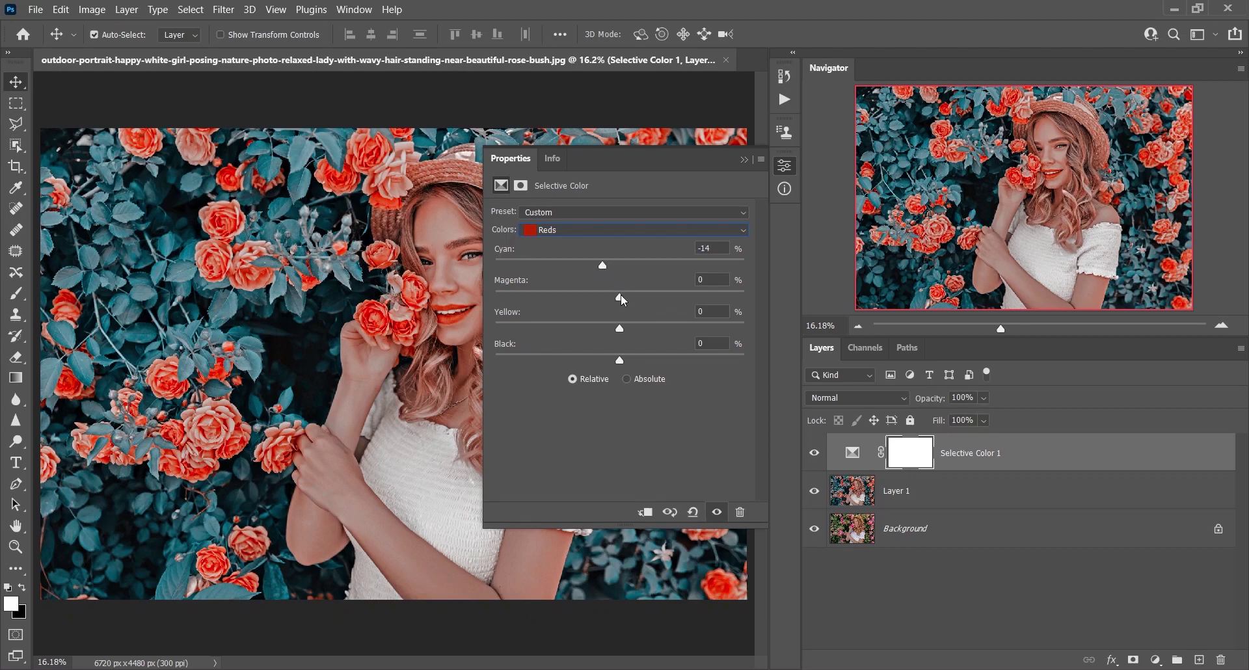
# - Set the Reds to Magenta -38% and Yellow +14%, and compare the image with the adjustment off and on
pyautogui.moveTo(620, 294); pyautogui.dragTo(817, 302)
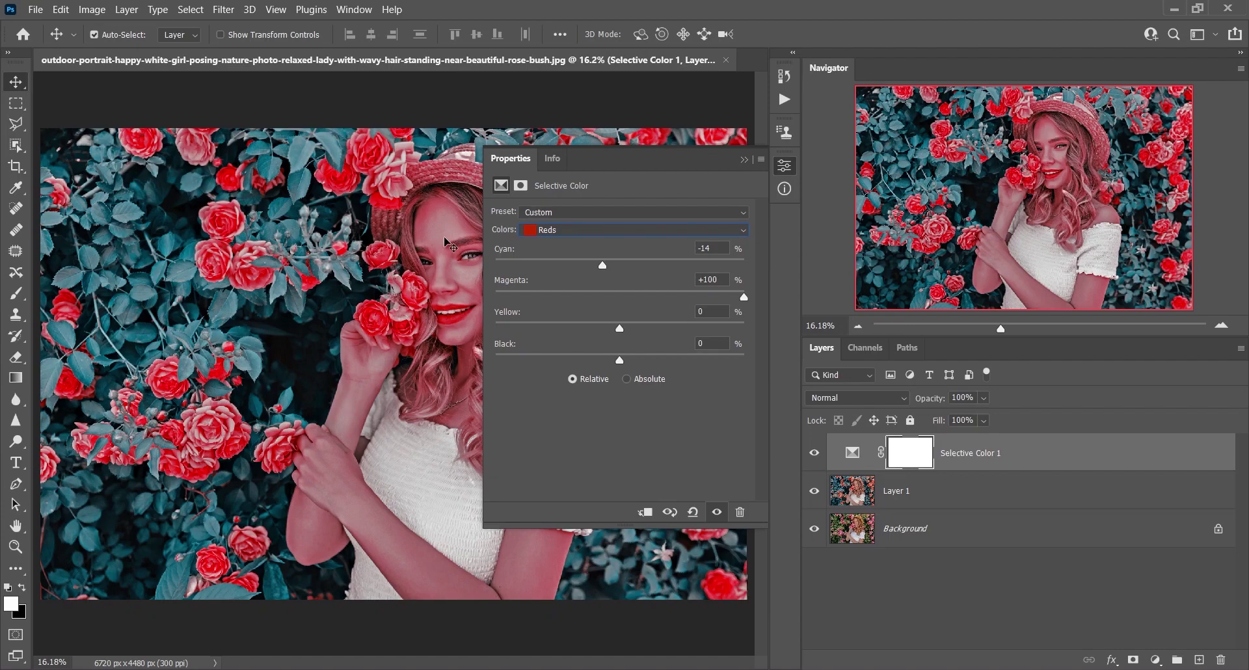
pyautogui.moveTo(669, 290); pyautogui.dragTo(571, 293)
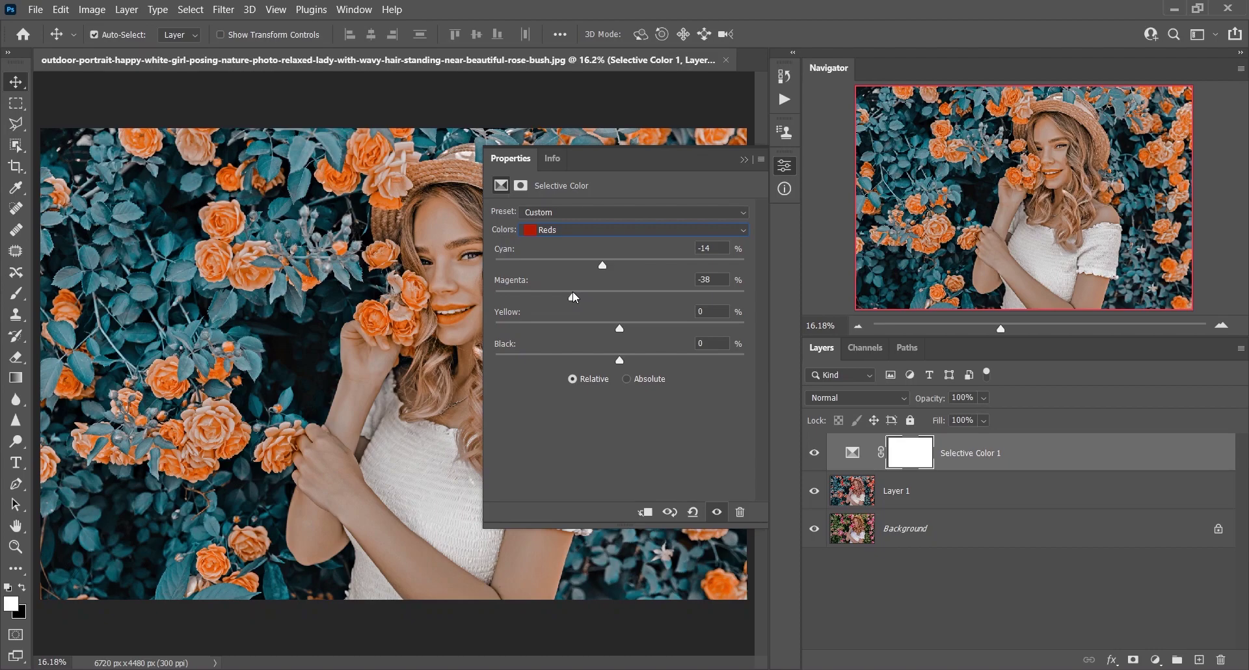
pyautogui.moveTo(619, 329); pyautogui.dragTo(640, 327)
pyautogui.click(719, 514)
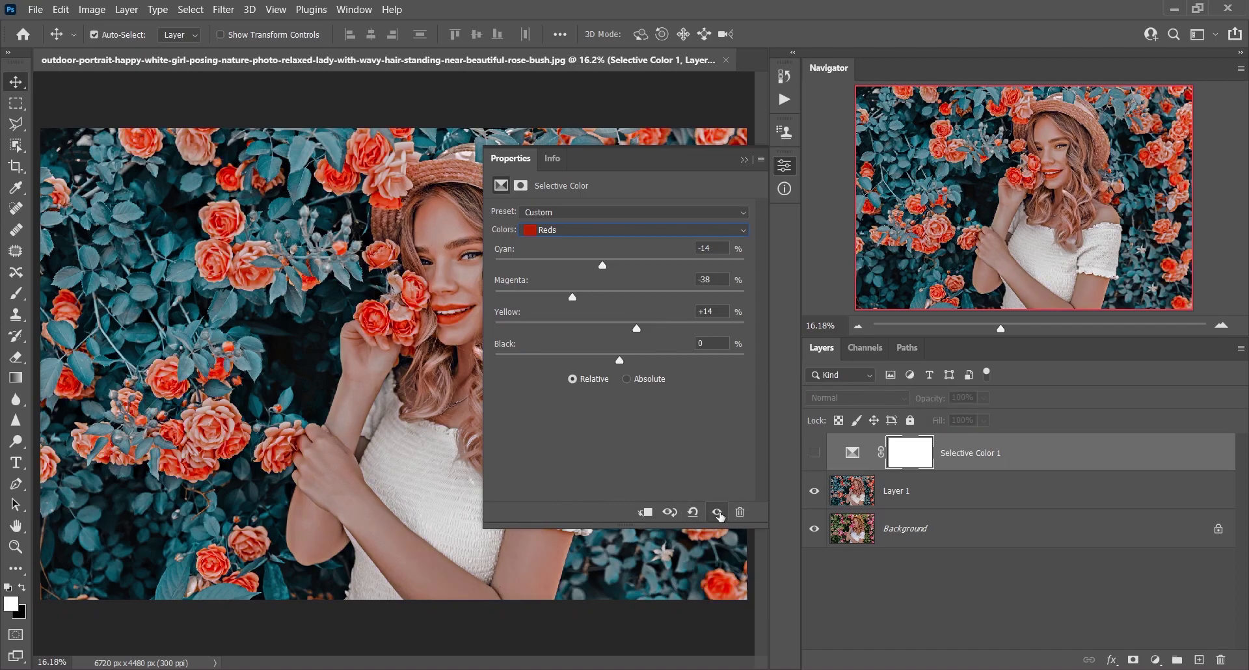
pyautogui.click(718, 513)
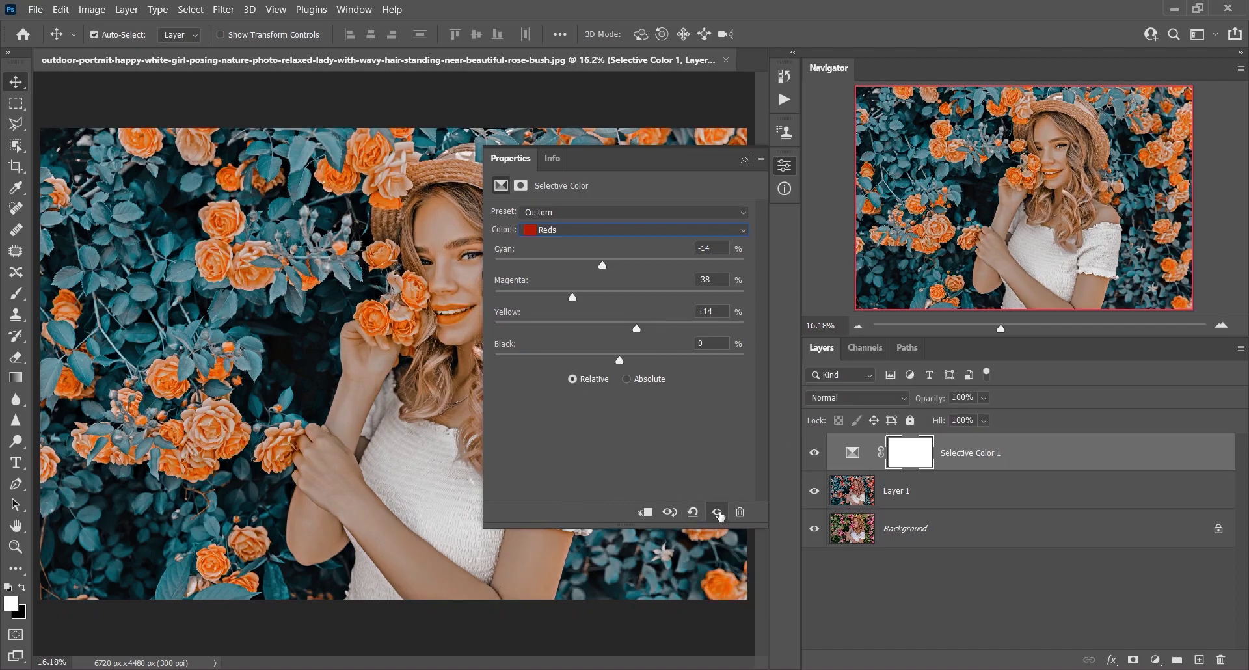
# - Set the Yellows in the Selective Color adjustment to Cyan -23% and Magenta +10%
pyautogui.click(569, 228)
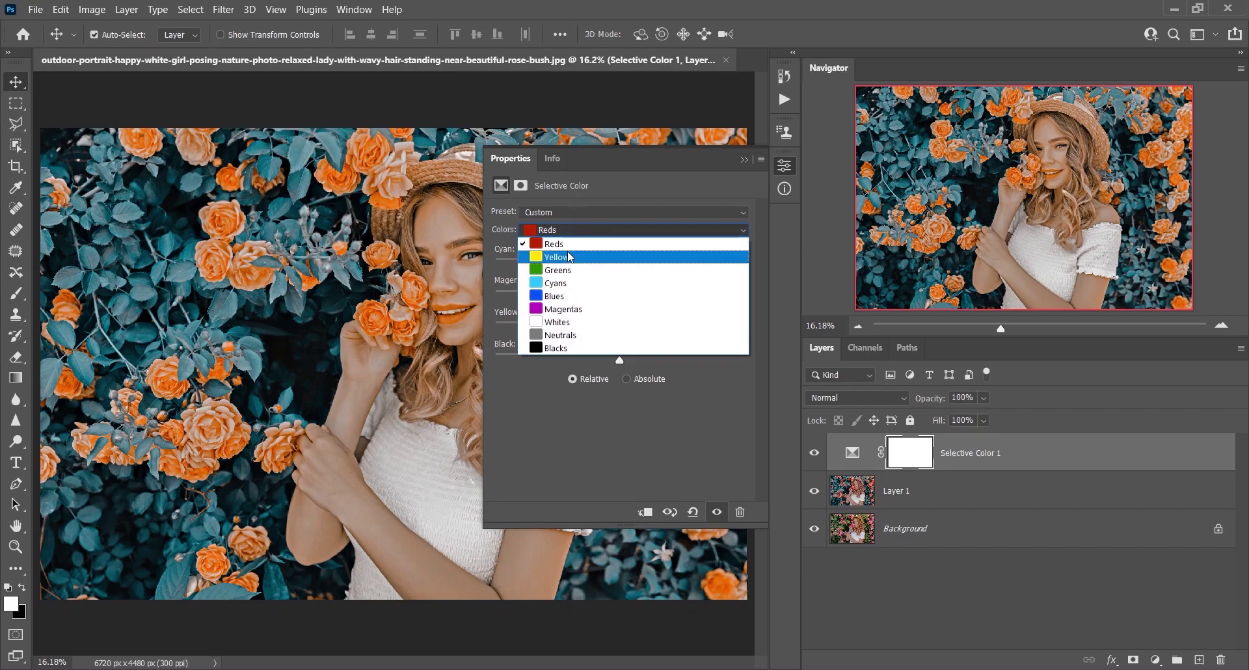
pyautogui.moveTo(619, 264); pyautogui.dragTo(593, 270)
pyautogui.click(714, 245)
pyautogui.press('Down')
pyautogui.moveTo(620, 299)
pyautogui.mouseDown()
pyautogui.moveTo(678, 298)
pyautogui.moveTo(634, 298)
pyautogui.mouseUp()
pyautogui.press('Tab')
pyautogui.press('Down')
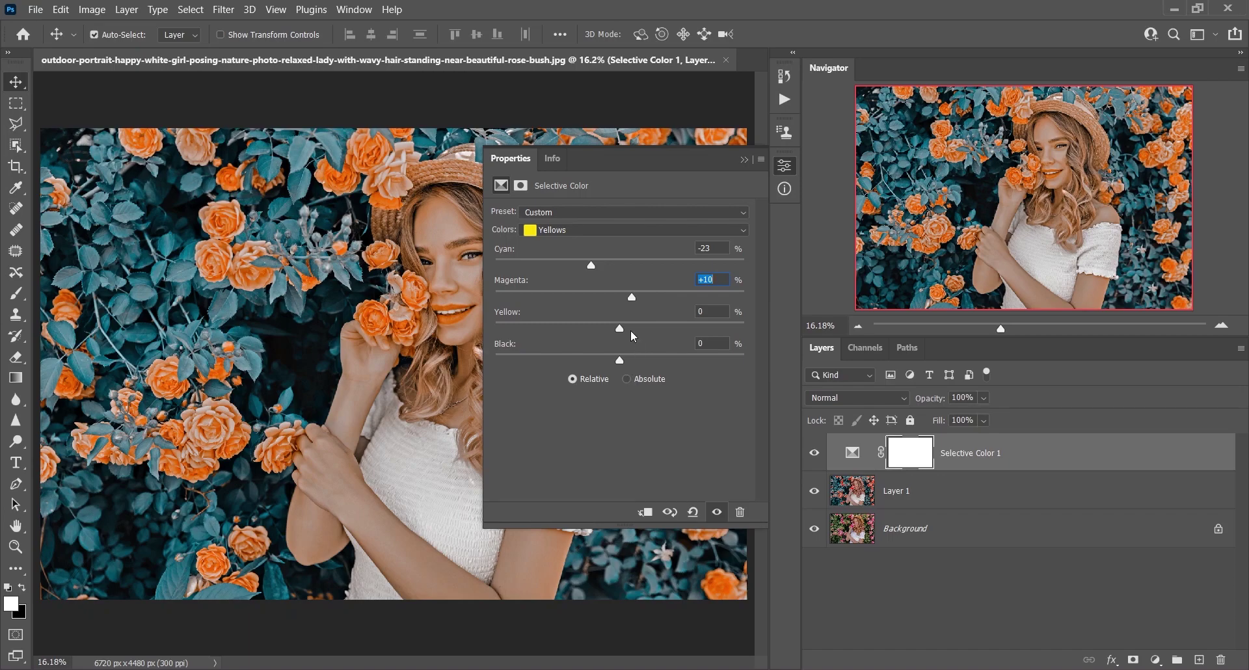
# - Adjust the Yellow amount for the Yellows color range
pyautogui.click(714, 323)
pyautogui.click(691, 323)
pyautogui.press('Tab')
pyautogui.press('Down')
pyautogui.press('Down')
# - Set the Cyans to Cyan +100% and Magenta +100%, and close the Selective Color properties
pyautogui.click(613, 233)
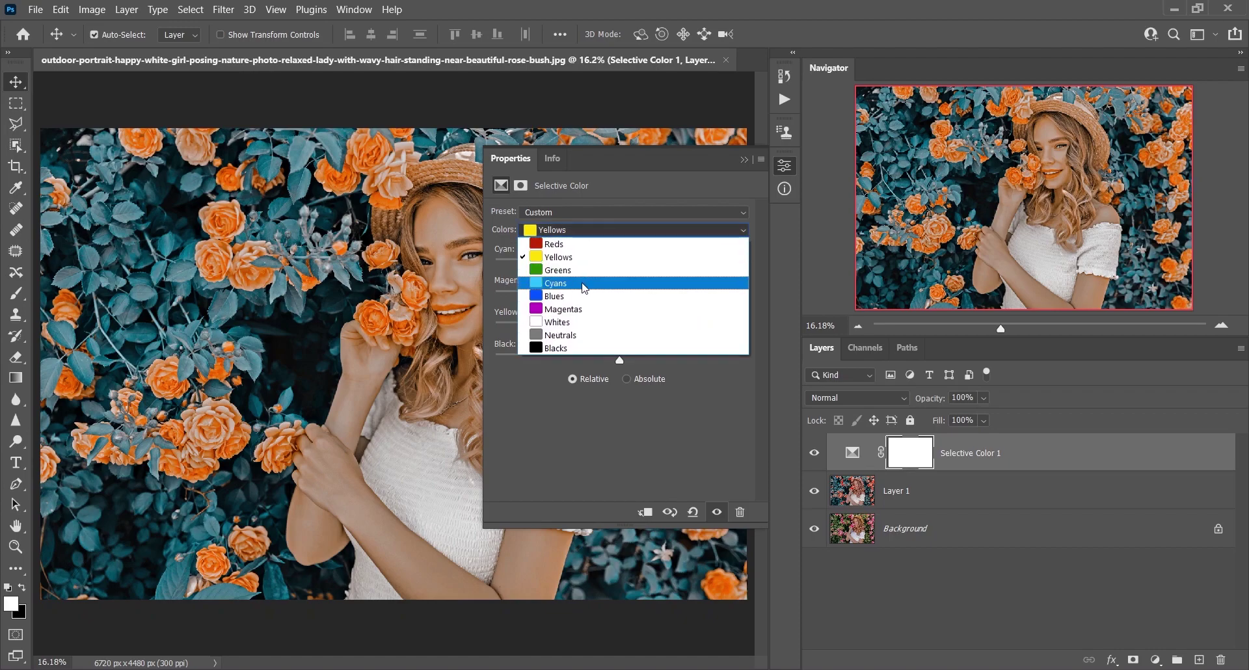
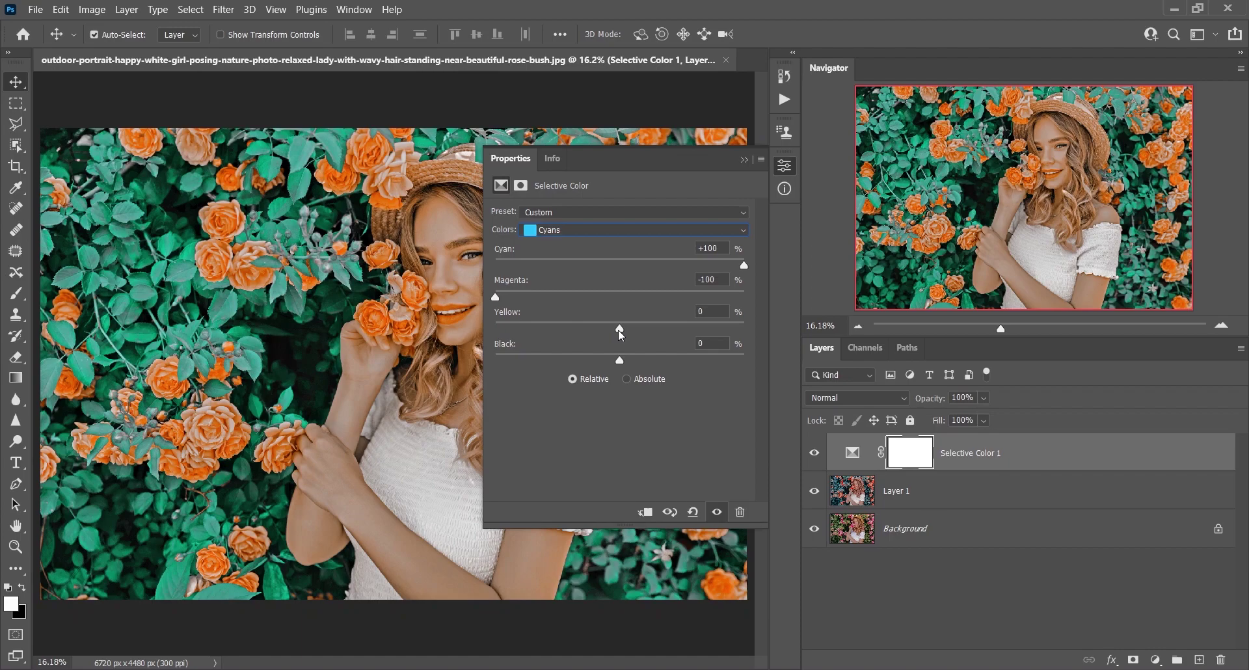
pyautogui.moveTo(618, 295); pyautogui.dragTo(682, 297)
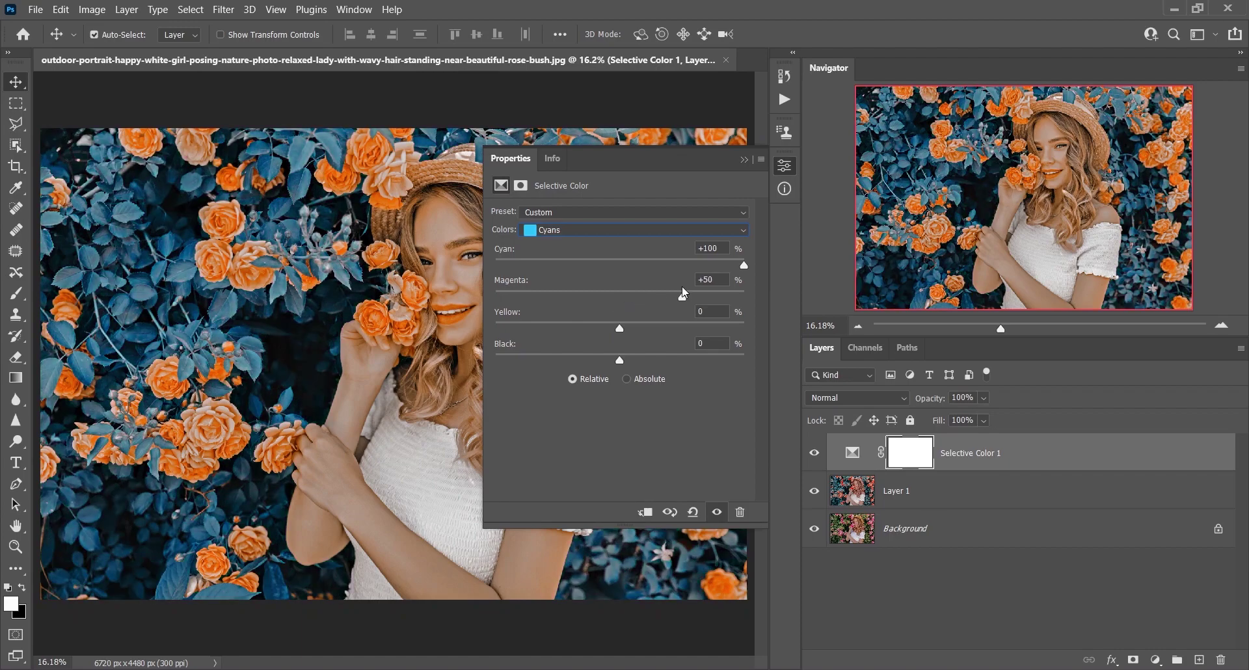
pyautogui.click(729, 288)
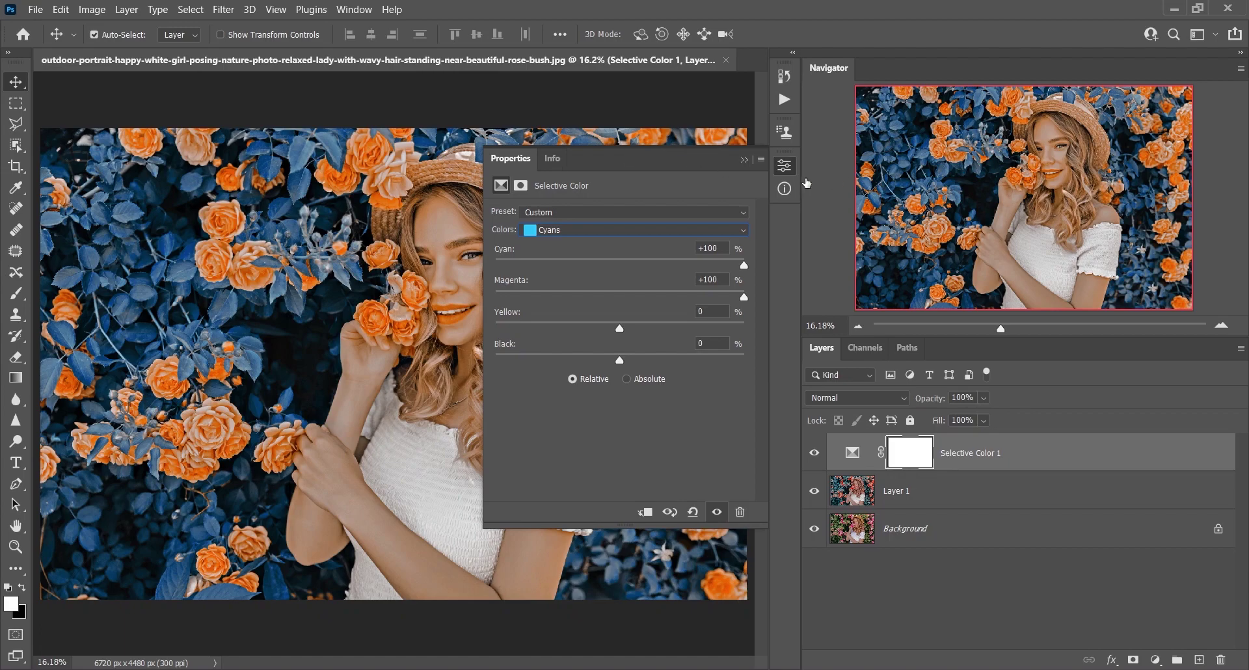
pyautogui.click(788, 167)
# - Compare the image with the Selective Color adjustment layer hidden and shown
pyautogui.click(813, 454)
pyautogui.click(813, 455)
pyautogui.click(814, 455)
pyautogui.click(814, 455)
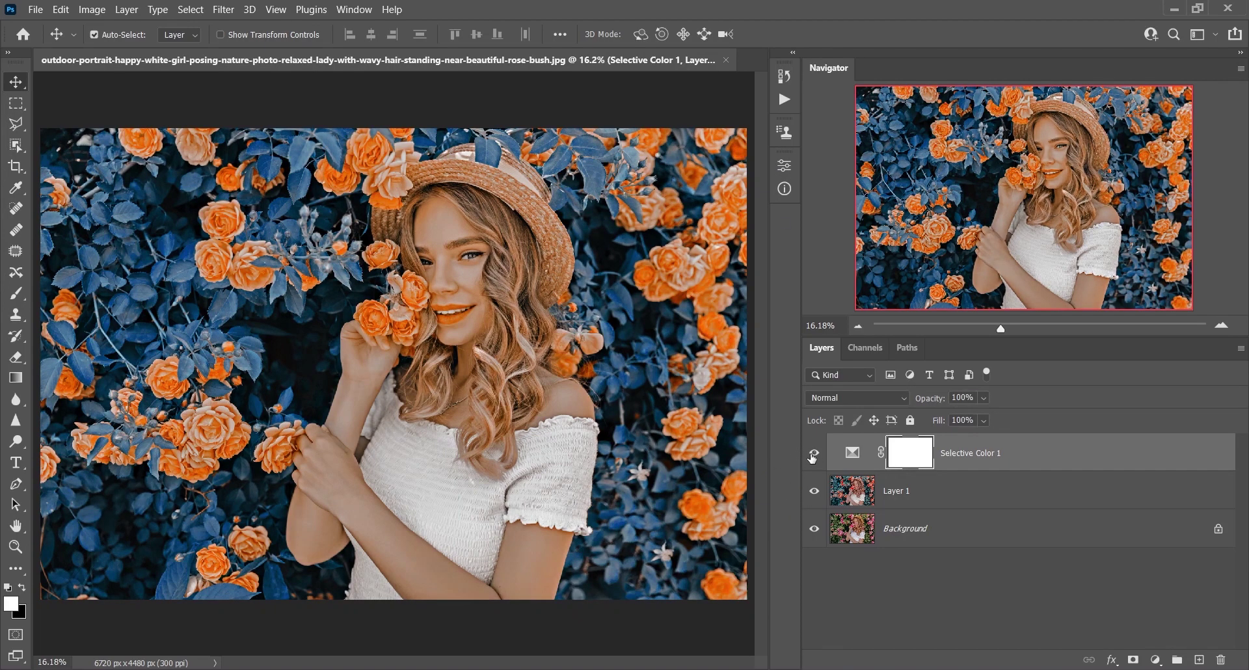
# - Reopen the first Selective Color adjustment, set Magenta for the Cyans to -100%, and adjust their Yellow amount
pyautogui.doubleClick(853, 456)
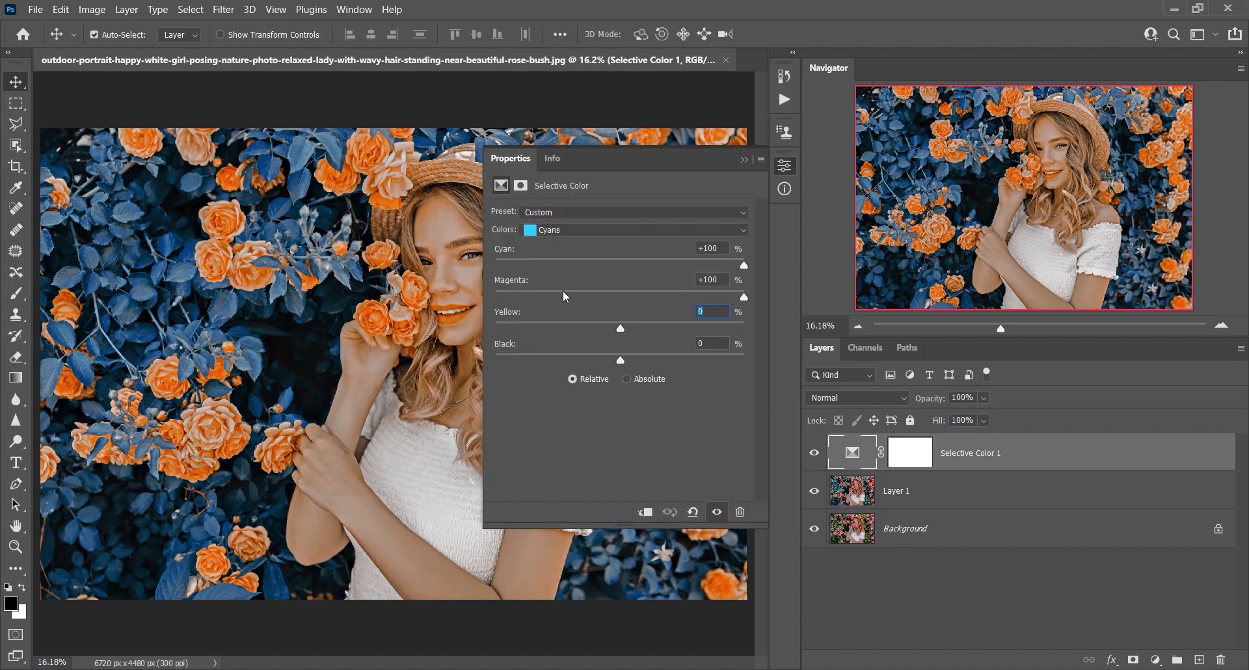
pyautogui.moveTo(560, 293); pyautogui.dragTo(489, 293)
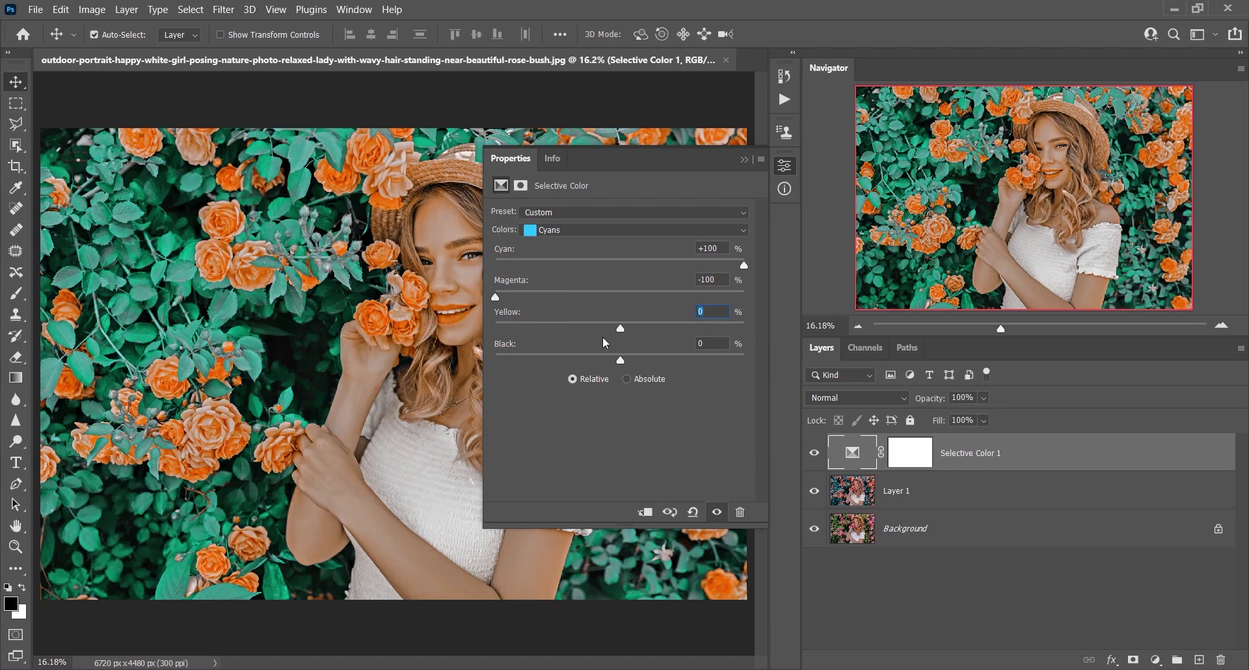
pyautogui.moveTo(628, 332); pyautogui.dragTo(633, 327)
# - Fine-tune the Black amount for the Cyans and compare the image with the Selective Color adjustment hidden and shown
pyautogui.moveTo(623, 360); pyautogui.dragTo(599, 358)
pyautogui.click(709, 343)
pyautogui.press('Up')
pyautogui.press('Up')
pyautogui.press('Up')
pyautogui.press('Up')
pyautogui.press('Up')
pyautogui.press('Up')
pyautogui.click(785, 165)
pyautogui.click(814, 454)
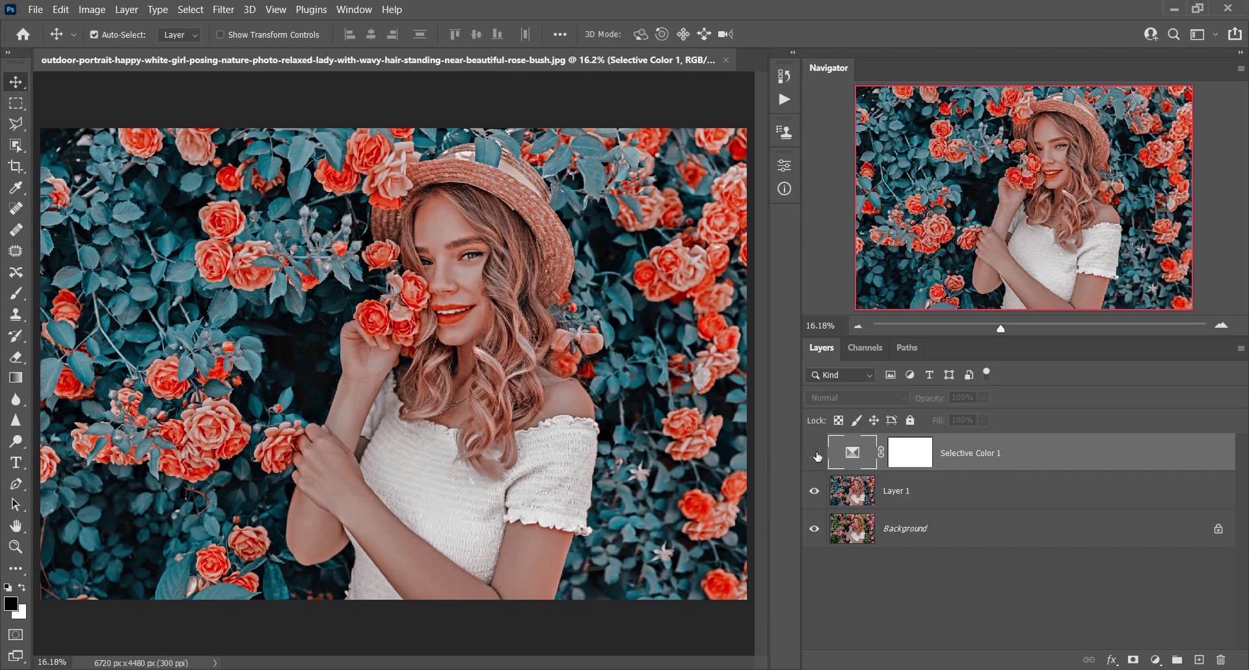
pyautogui.click(815, 454)
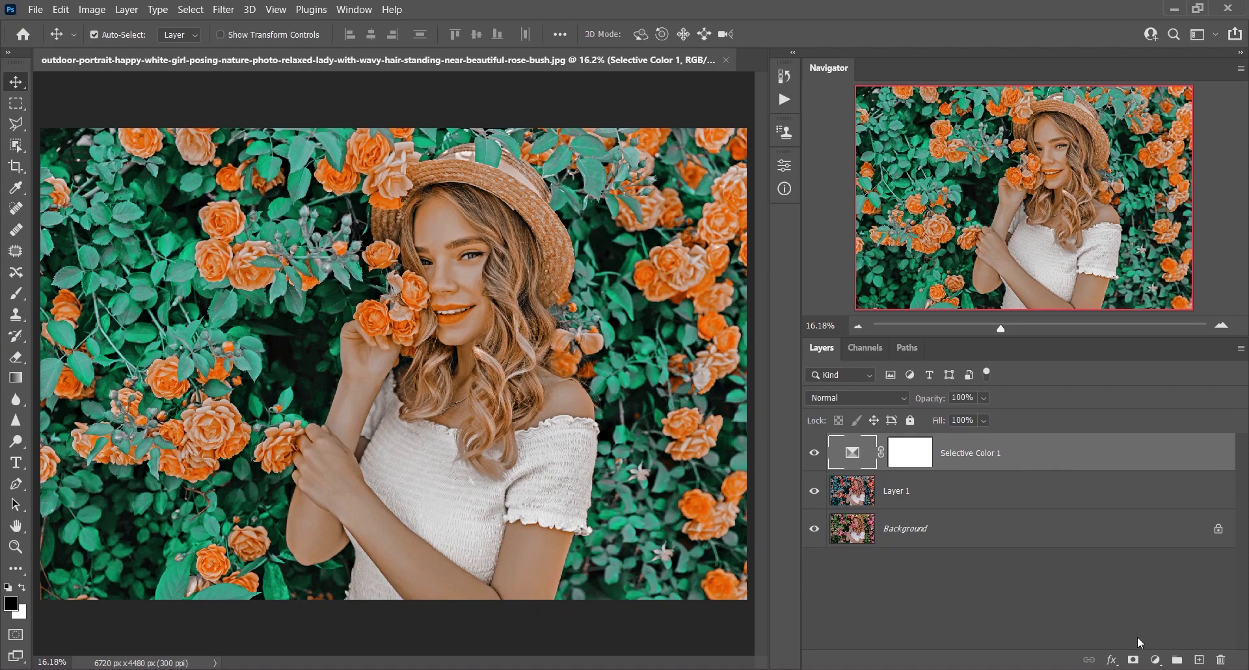
# - Add a second Selective Color adjustment layer and lower Magenta for its Cyans to about -37%
pyautogui.click(1156, 660)
pyautogui.click(1153, 647)
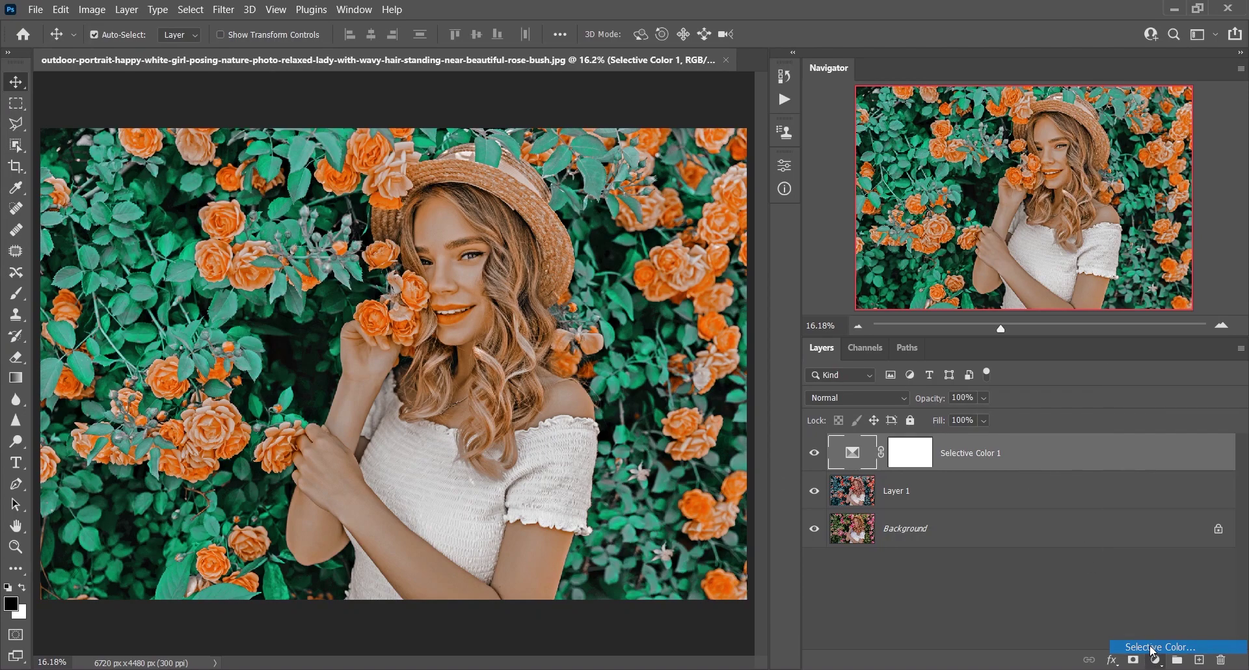
pyautogui.click(622, 230)
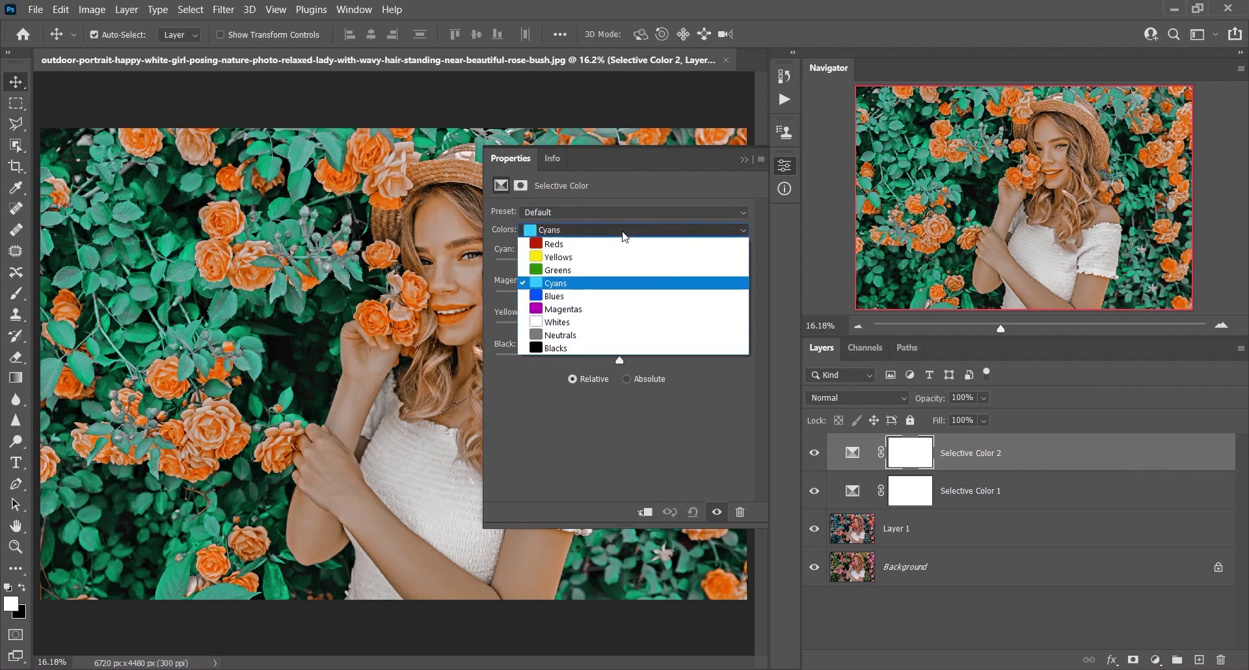
pyautogui.click(583, 283)
pyautogui.moveTo(613, 291); pyautogui.dragTo(582, 294)
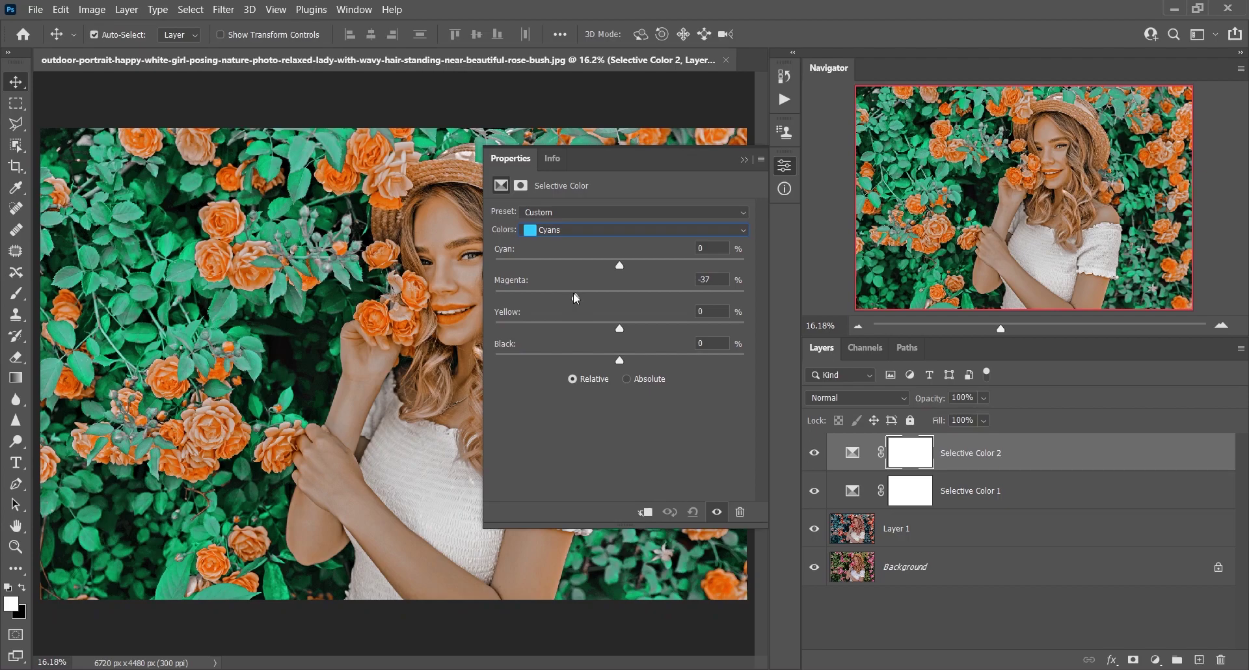
pyautogui.click(723, 279)
pyautogui.press('Up')
# - Increase the Yellow amount for the Cyans in the second Selective Color adjustment and close its properties
pyautogui.moveTo(658, 328); pyautogui.dragTo(677, 327)
pyautogui.moveTo(699, 326); pyautogui.dragTo(700, 326)
pyautogui.click(784, 166)
# - Compare the image with the second Selective Color adjustment layer hidden and shown
pyautogui.click(816, 452)
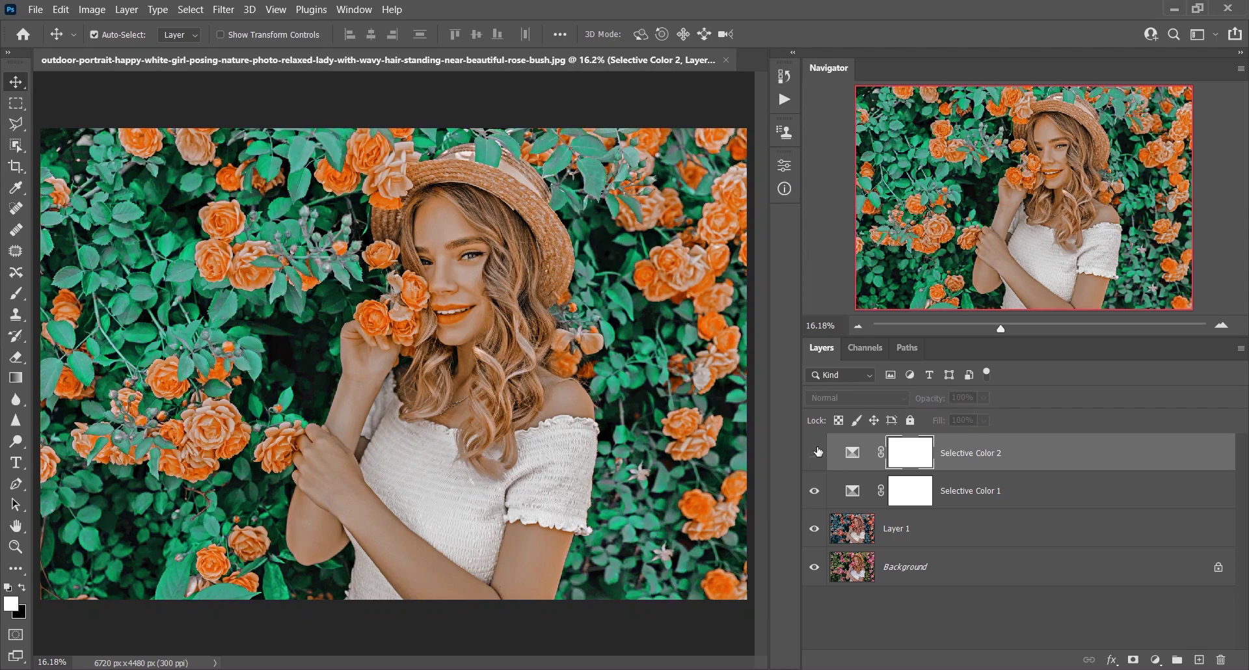
pyautogui.click(815, 452)
pyautogui.click(815, 452)
pyautogui.click(815, 452)
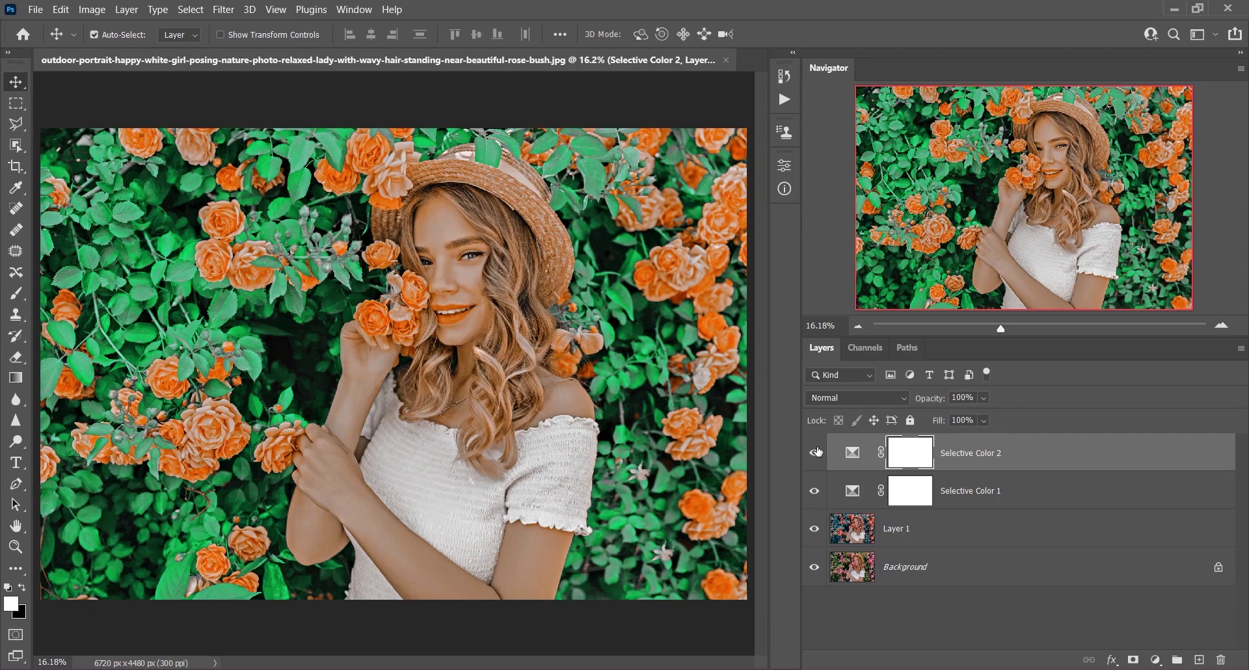
# - Stamp all visible layers into a new layer above the second Selective Color adjustment and convert it to a smart object
pyautogui.click(986, 470)
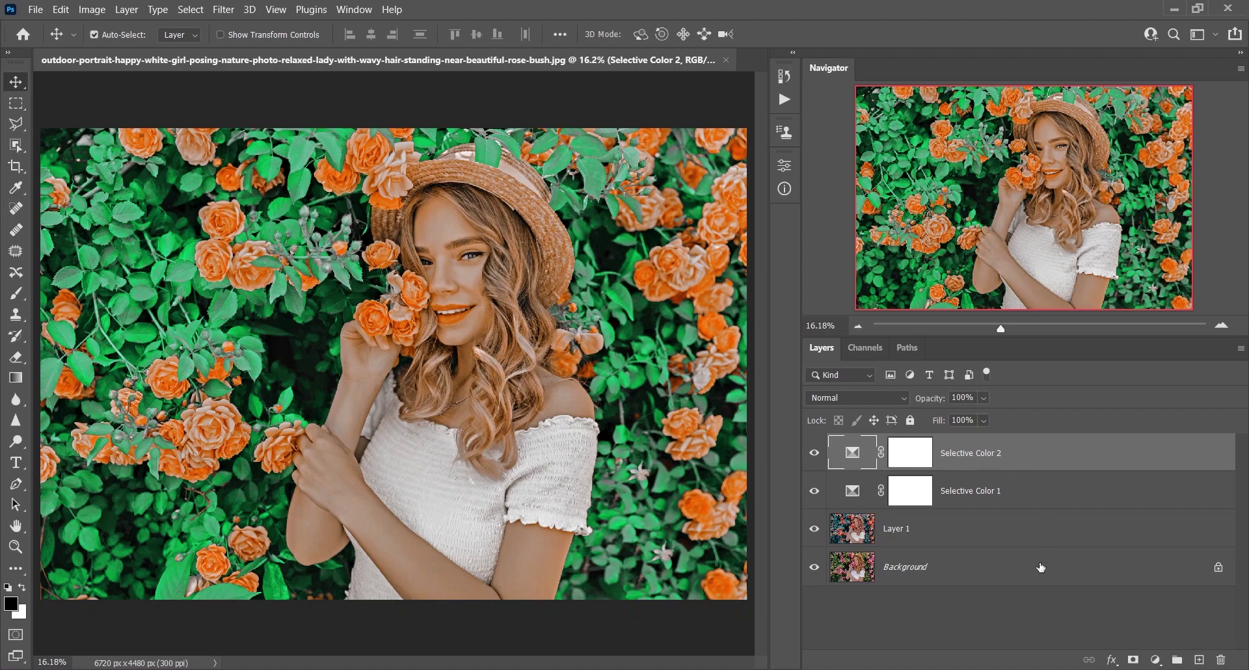
pyautogui.click(1156, 660)
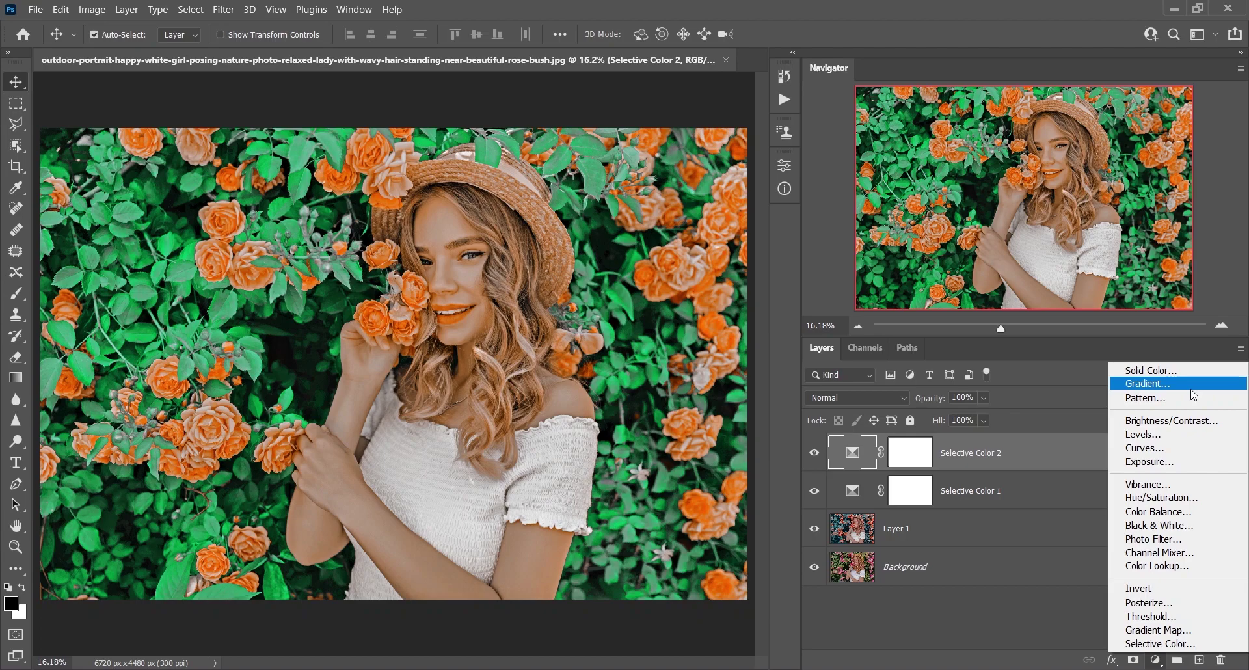
pyautogui.click(1018, 461)
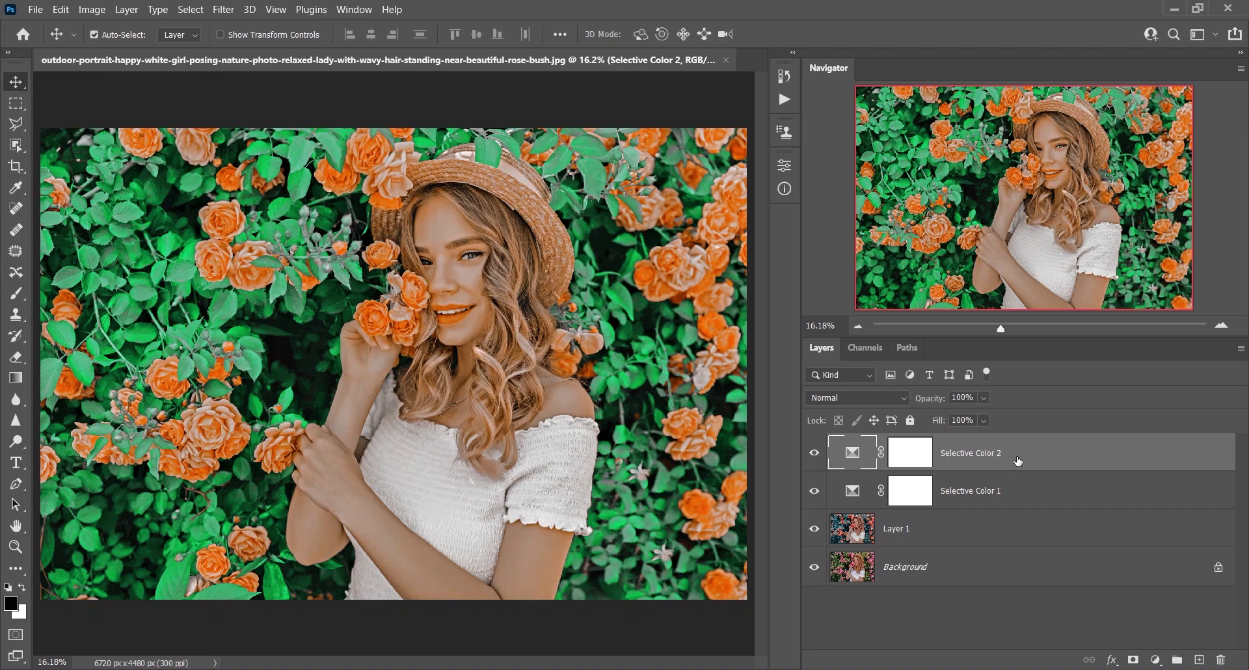
pyautogui.press('ctrl')
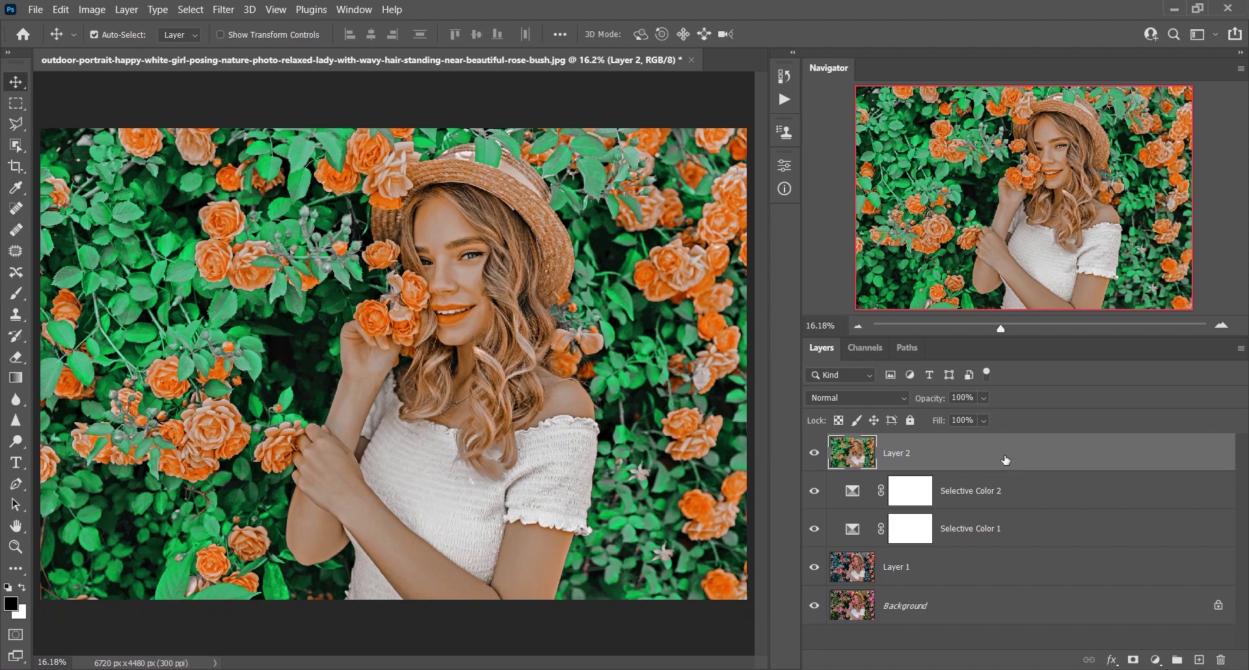
pyautogui.rightClick(1006, 460)
pyautogui.click(1041, 210)
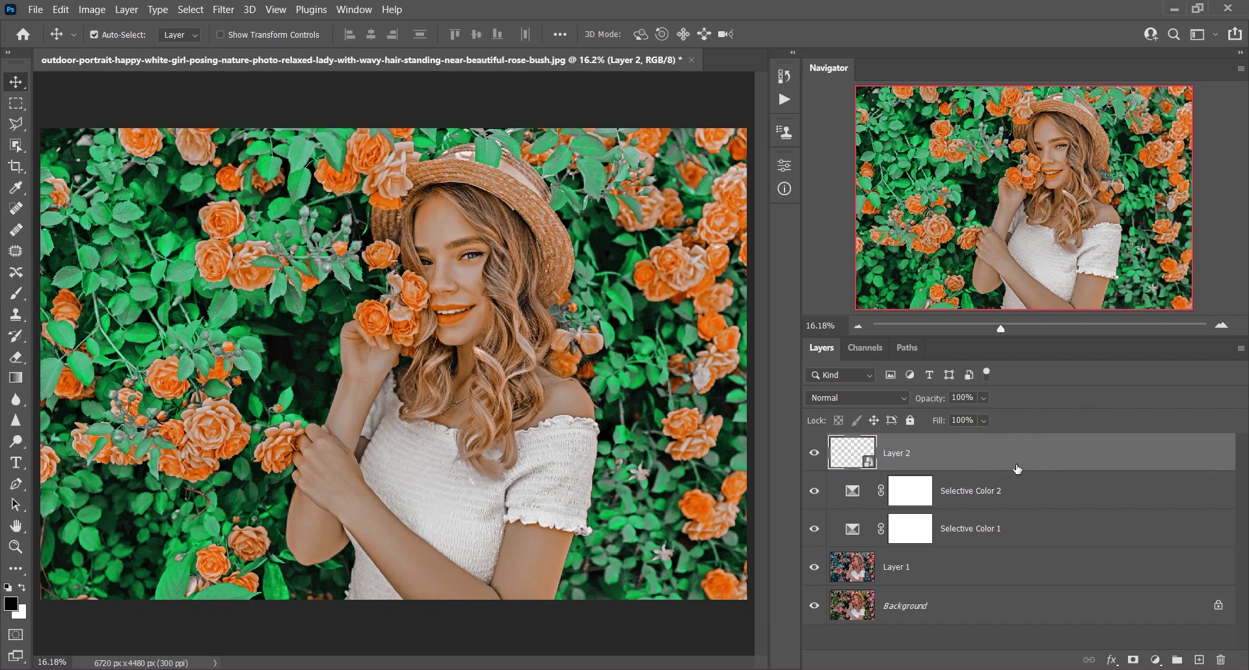
# - Open the Camera Raw Filter on the stamped layer and add an effects vignette of -53 with Feather 67
pyautogui.click(223, 9)
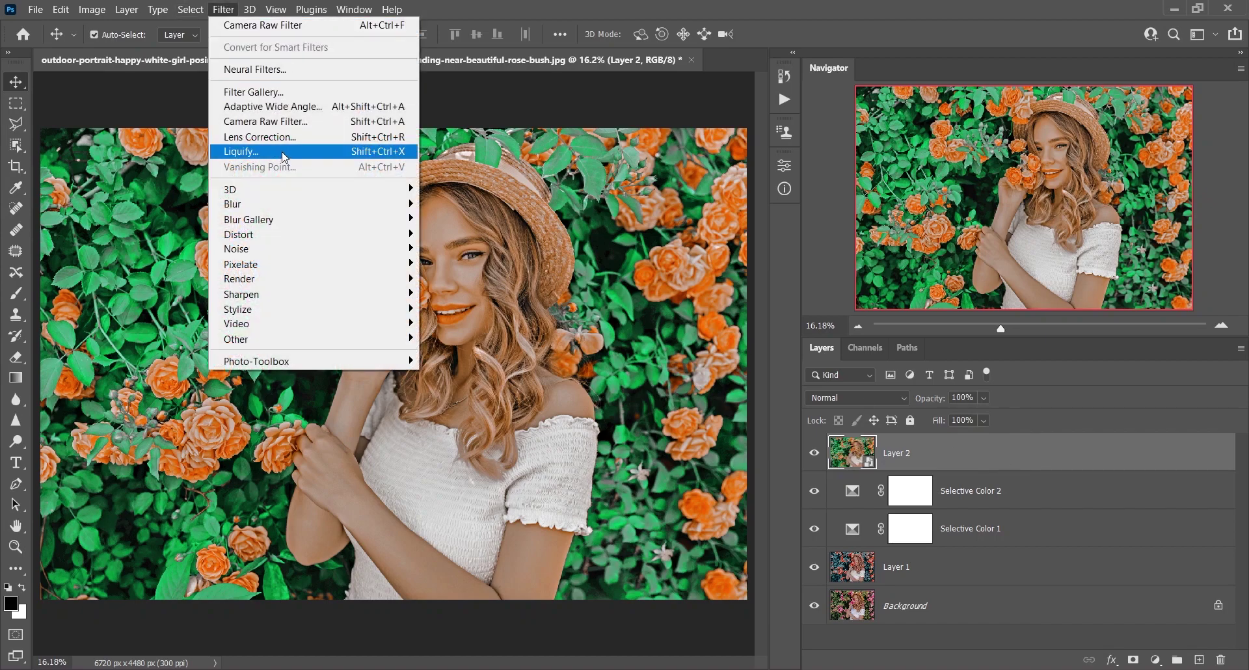
pyautogui.click(291, 126)
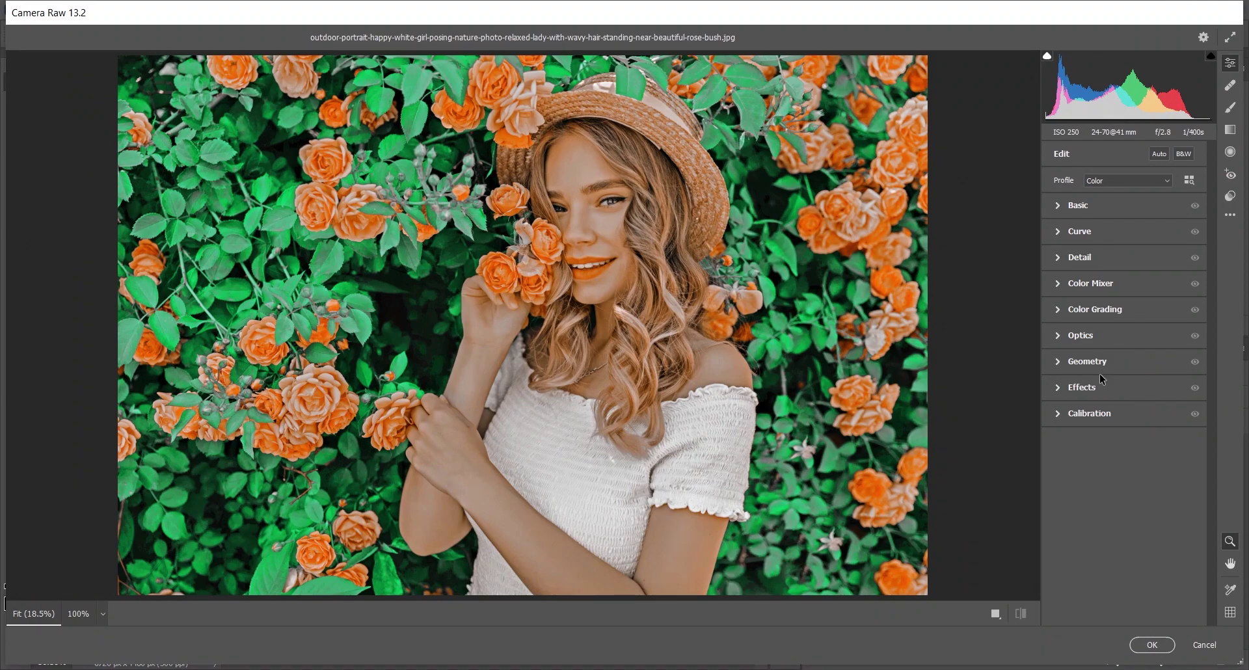
pyautogui.click(1085, 391)
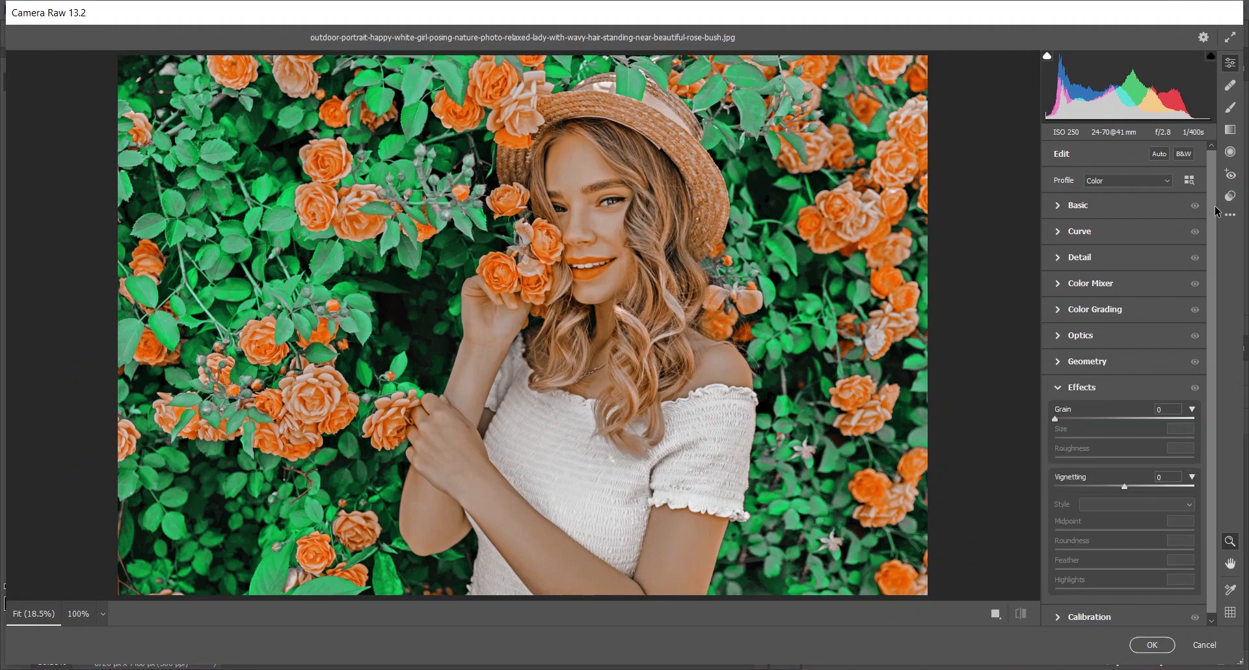
pyautogui.moveTo(1211, 303); pyautogui.dragTo(1210, 361)
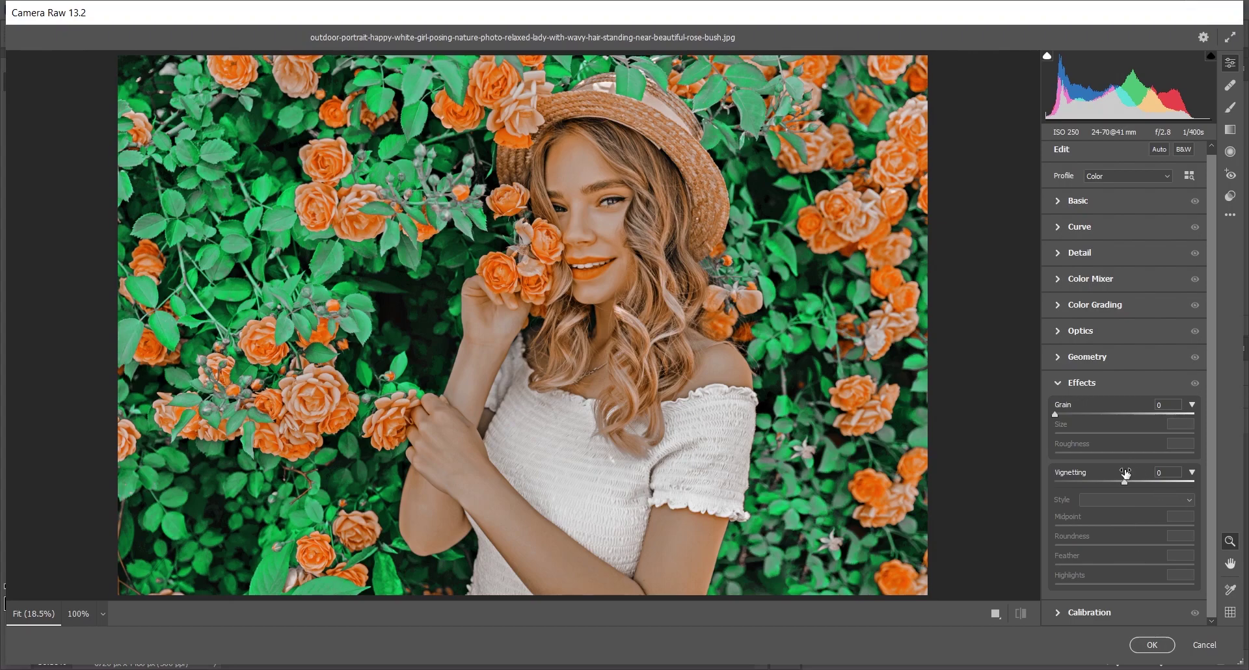
pyautogui.moveTo(1107, 481); pyautogui.dragTo(1140, 473)
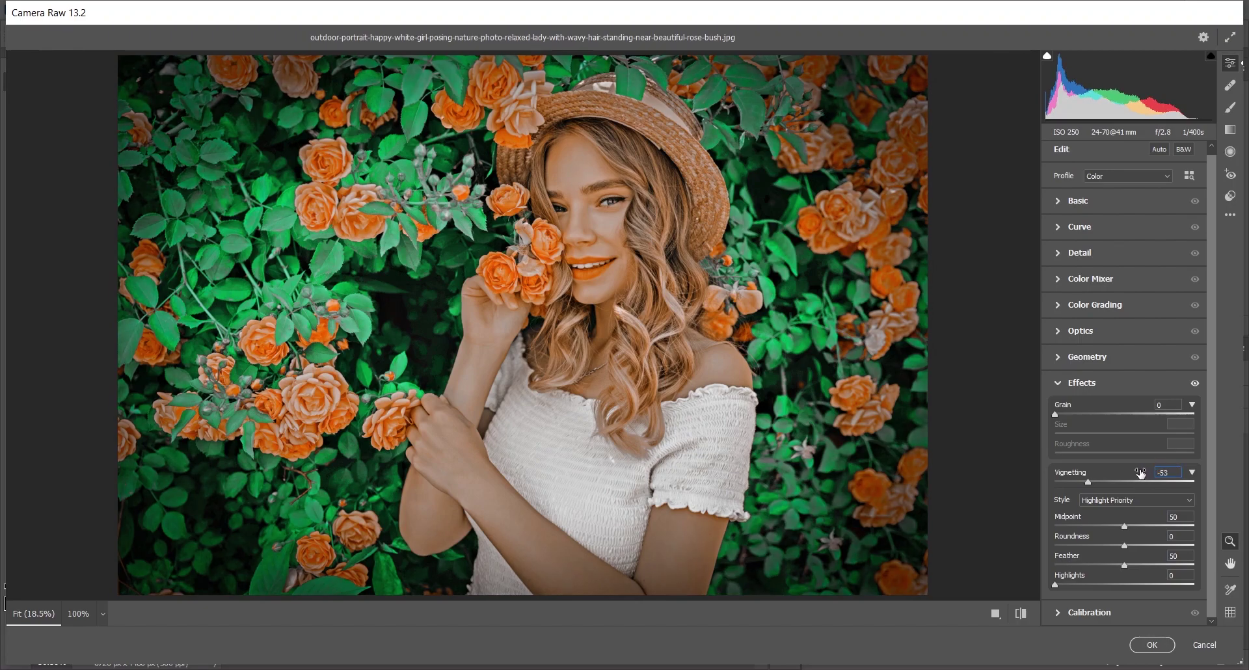
pyautogui.moveTo(1124, 565); pyautogui.dragTo(1149, 561)
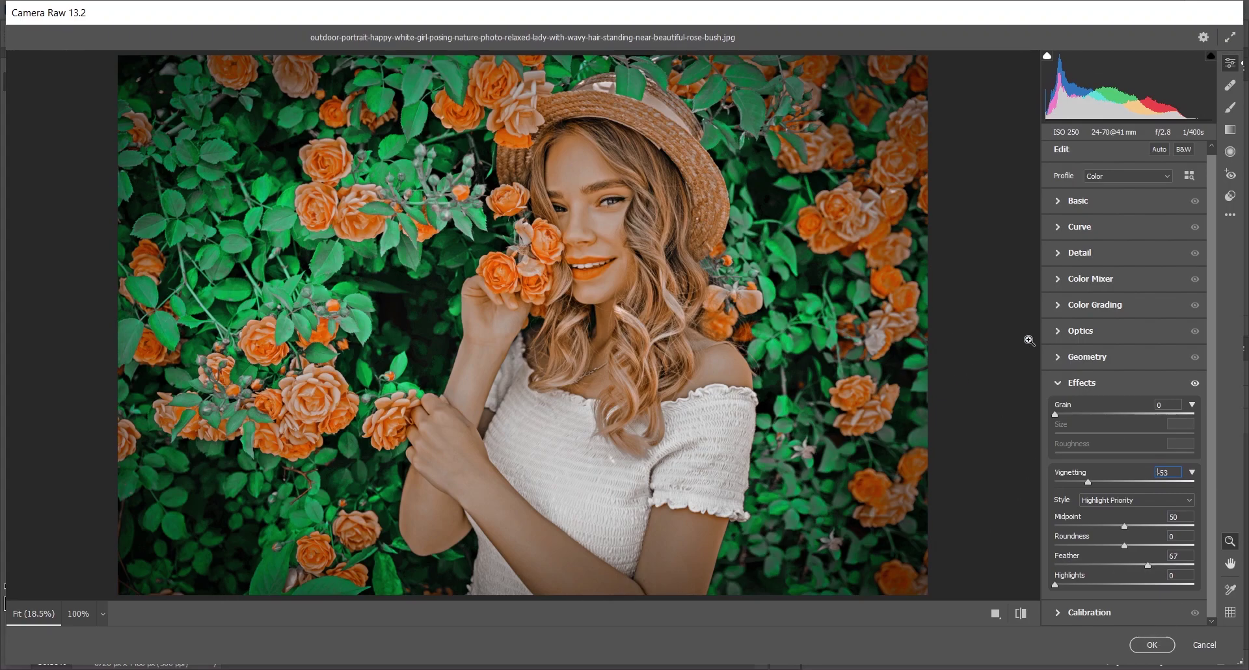
# - Set the basic tone adjustments Contrast to +7 and Blacks to -14
pyautogui.click(1086, 201)
pyautogui.moveTo(1125, 330); pyautogui.dragTo(1130, 331)
pyautogui.press('Down')
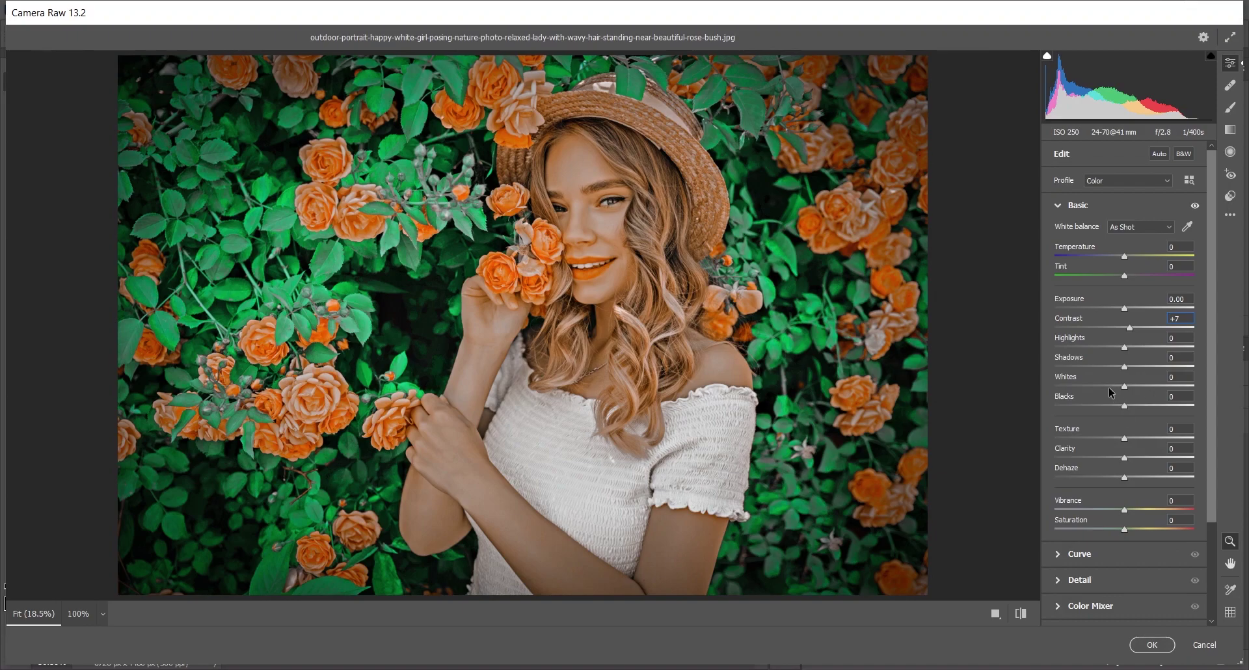
pyautogui.moveTo(1111, 407); pyautogui.dragTo(1116, 409)
pyautogui.click(1088, 396)
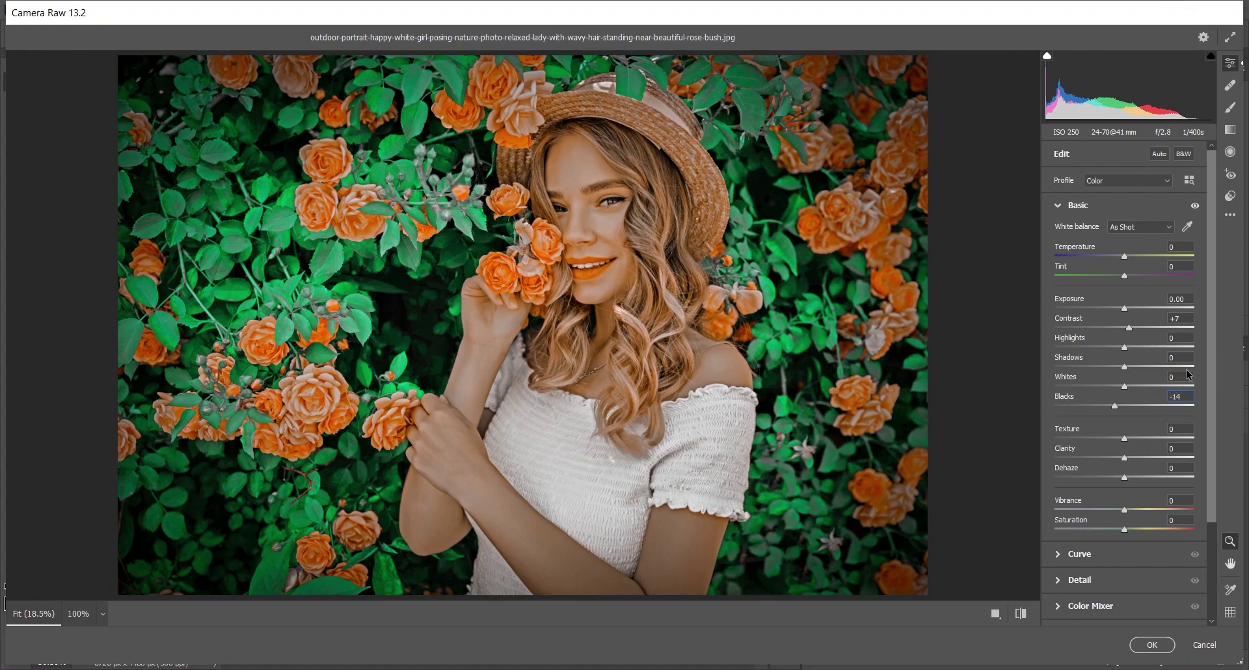
# - Set Highlights to -4, Texture to +6 and Vibrance to +5 in the basic adjustments
pyautogui.moveTo(1124, 349); pyautogui.dragTo(1155, 342)
pyautogui.moveTo(1125, 438); pyautogui.dragTo(1129, 439)
pyautogui.moveTo(1125, 510); pyautogui.dragTo(1129, 509)
# - Add a point at input 63, output 62 on the main point curve and raise its black point to output 34
pyautogui.moveTo(1215, 242); pyautogui.dragTo(1219, 310)
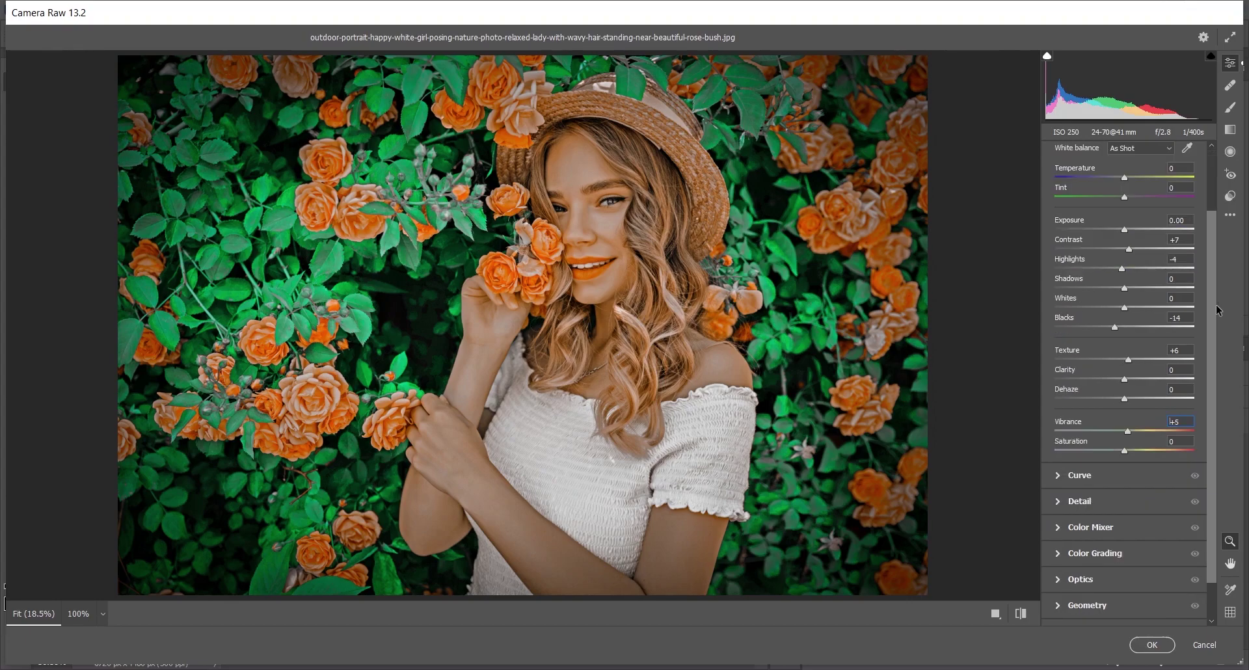
pyautogui.click(1117, 478)
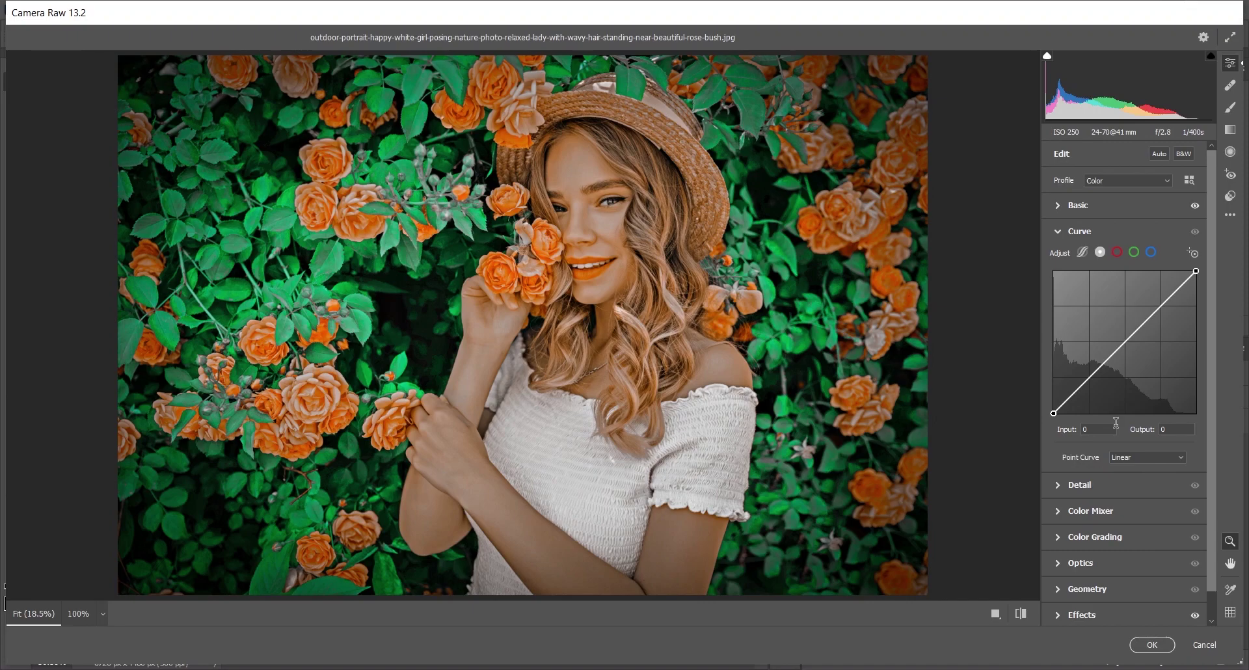
pyautogui.click(1089, 378)
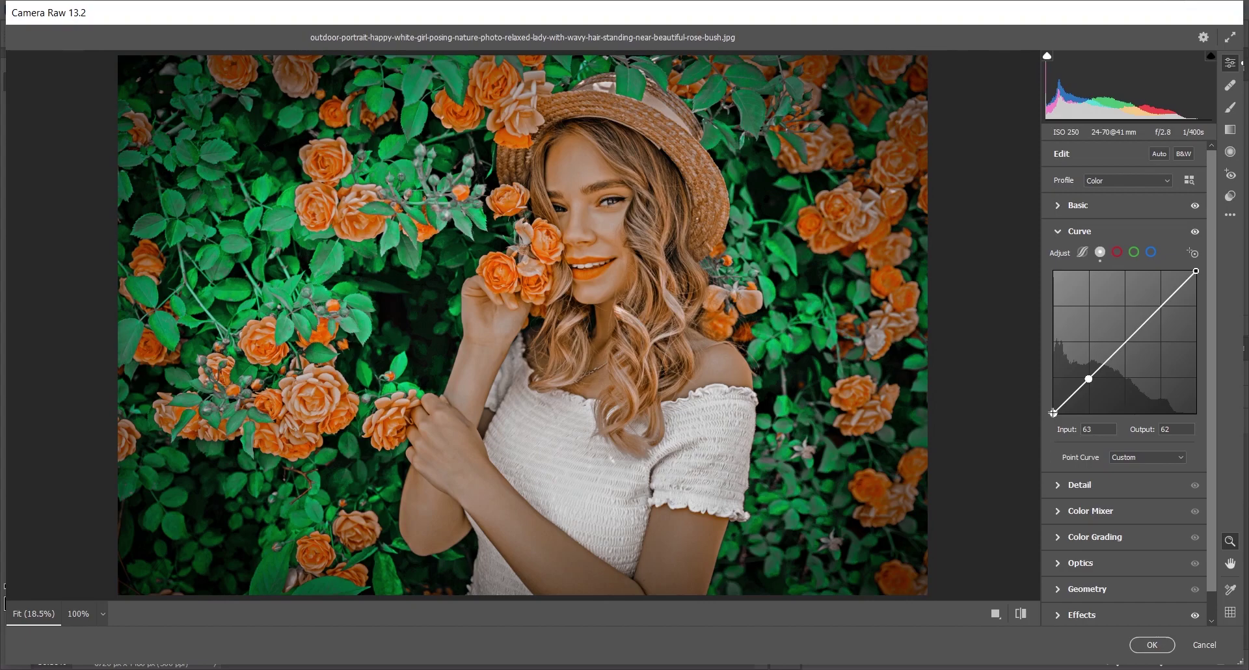
pyautogui.moveTo(1053, 413); pyautogui.dragTo(1053, 395)
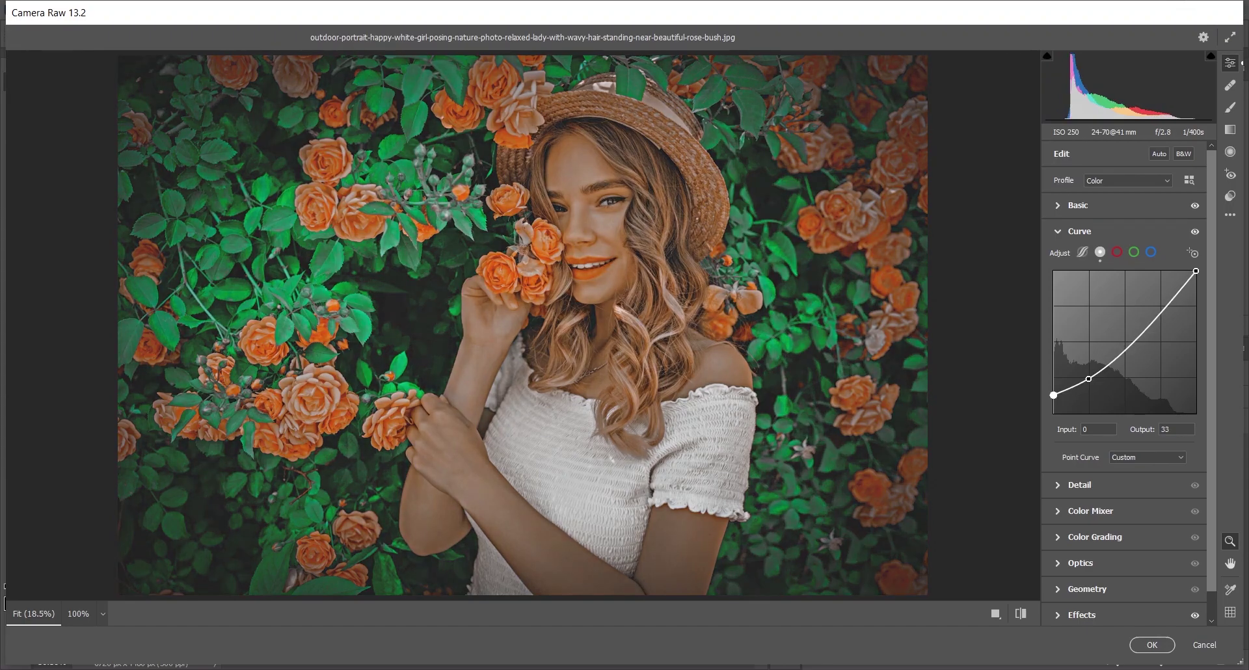
pyautogui.moveTo(1053, 395); pyautogui.dragTo(1054, 395)
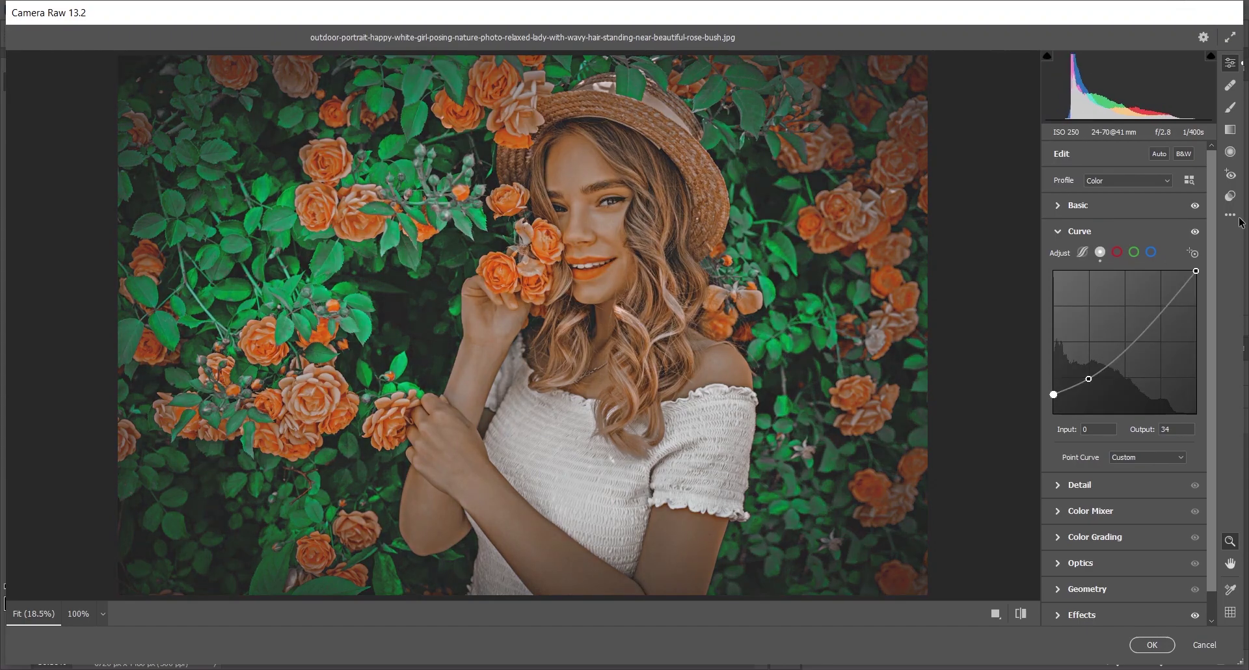
# - Add a point at input 63, output 61 on the Blue channel curve and raise its black point to output 35
pyautogui.click(1151, 253)
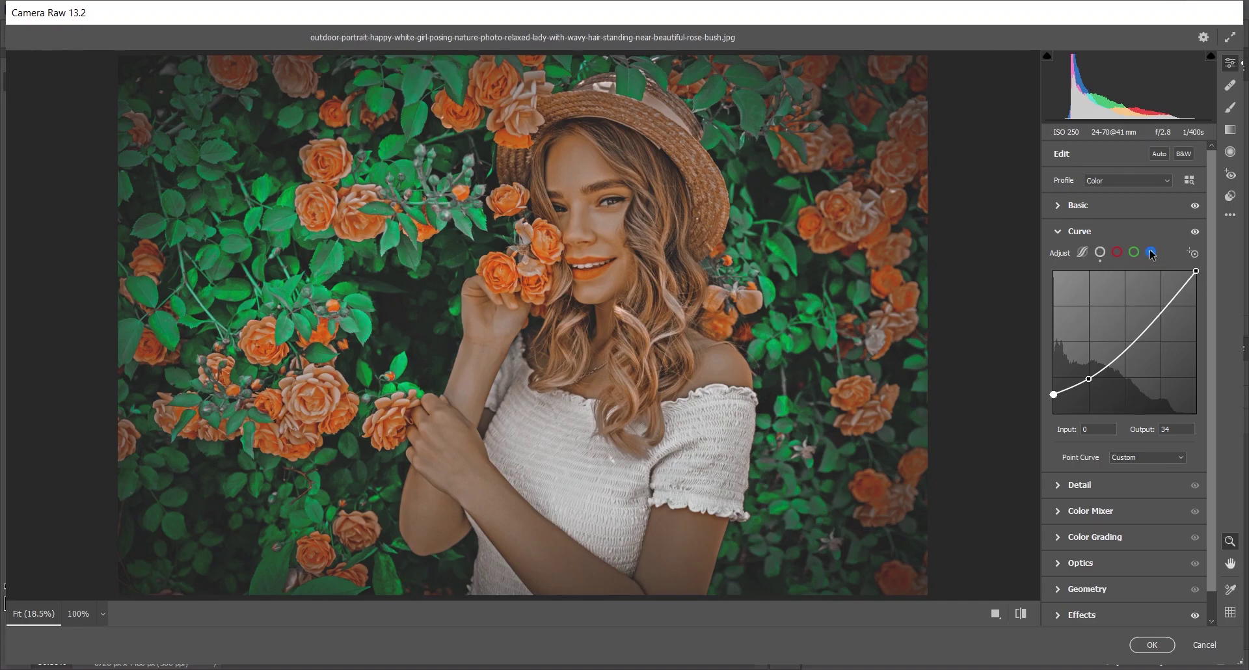
pyautogui.click(1089, 378)
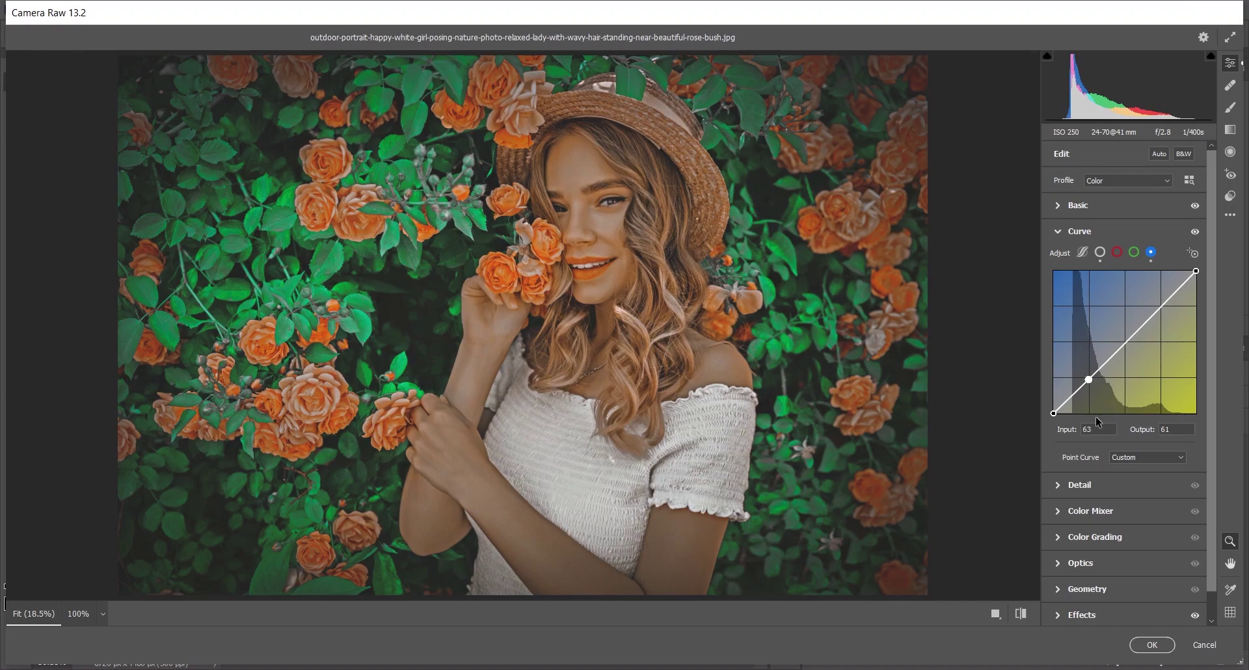
pyautogui.click(1054, 413)
pyautogui.press('Up')
pyautogui.press('Up')
pyautogui.press('Up')
pyautogui.press('Up')
pyautogui.press('Up')
pyautogui.press('Up')
pyautogui.press('Up')
pyautogui.press('Up')
pyautogui.press('Up')
pyautogui.press('Up')
pyautogui.press('Up')
pyautogui.press('Up')
pyautogui.press('Up')
pyautogui.press('Up')
pyautogui.press('Up')
pyautogui.press('Up')
pyautogui.press('Up')
pyautogui.press('Up')
pyautogui.press('Up')
pyautogui.press('Up')
pyautogui.press('Down')
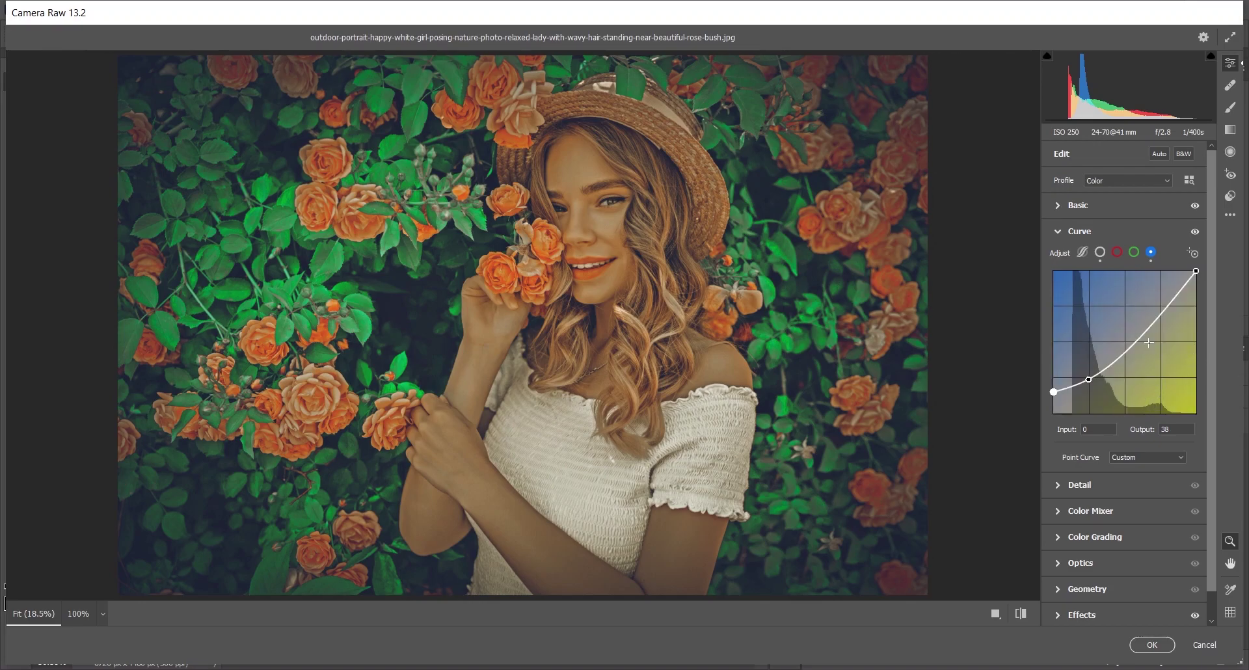
pyautogui.moveTo(1053, 392)
pyautogui.mouseDown()
pyautogui.moveTo(1054, 413)
pyautogui.moveTo(1053, 391)
pyautogui.mouseUp()
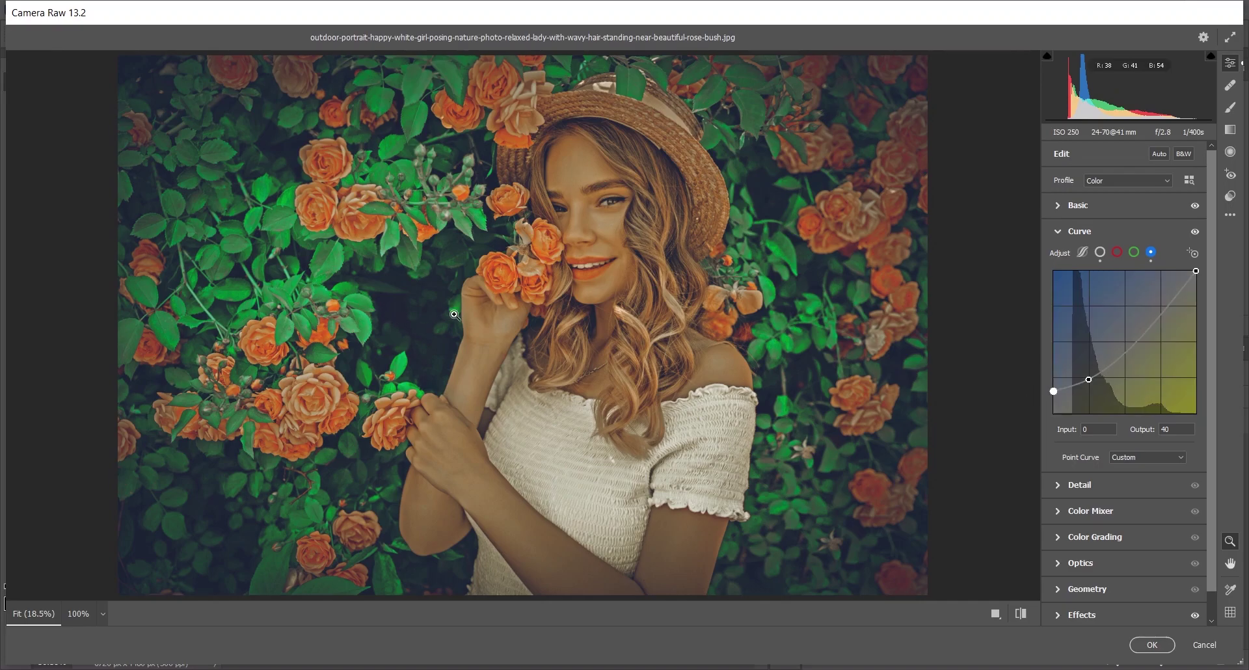
pyautogui.moveTo(1052, 390)
pyautogui.mouseDown()
pyautogui.moveTo(1054, 408)
pyautogui.moveTo(1054, 394)
pyautogui.mouseUp()
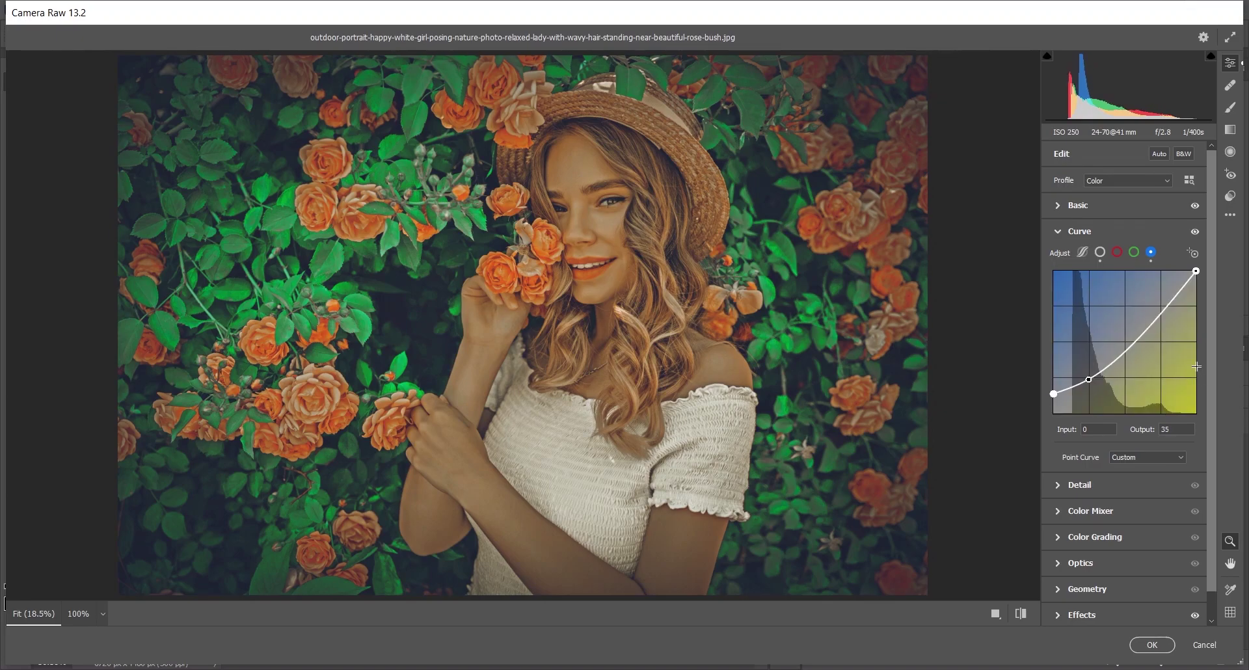
pyautogui.click(1056, 232)
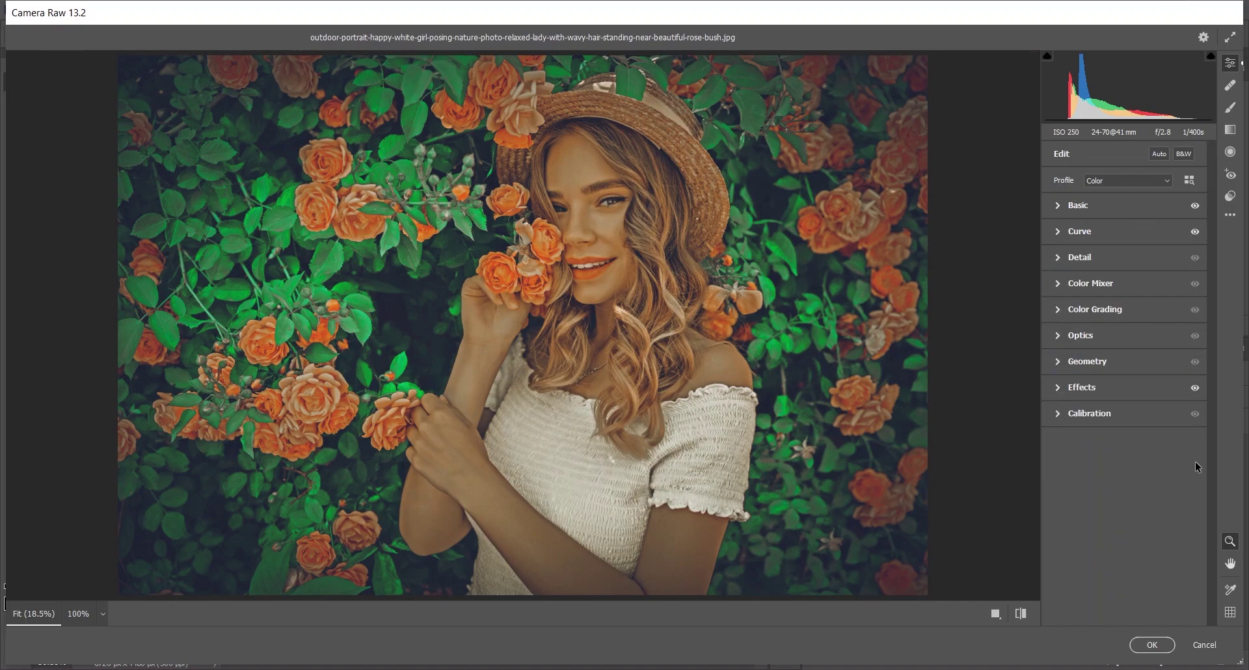
# - Compare the portrait before and after the Camera Raw edits side by side, enlarged around the woman's face
pyautogui.press('q')
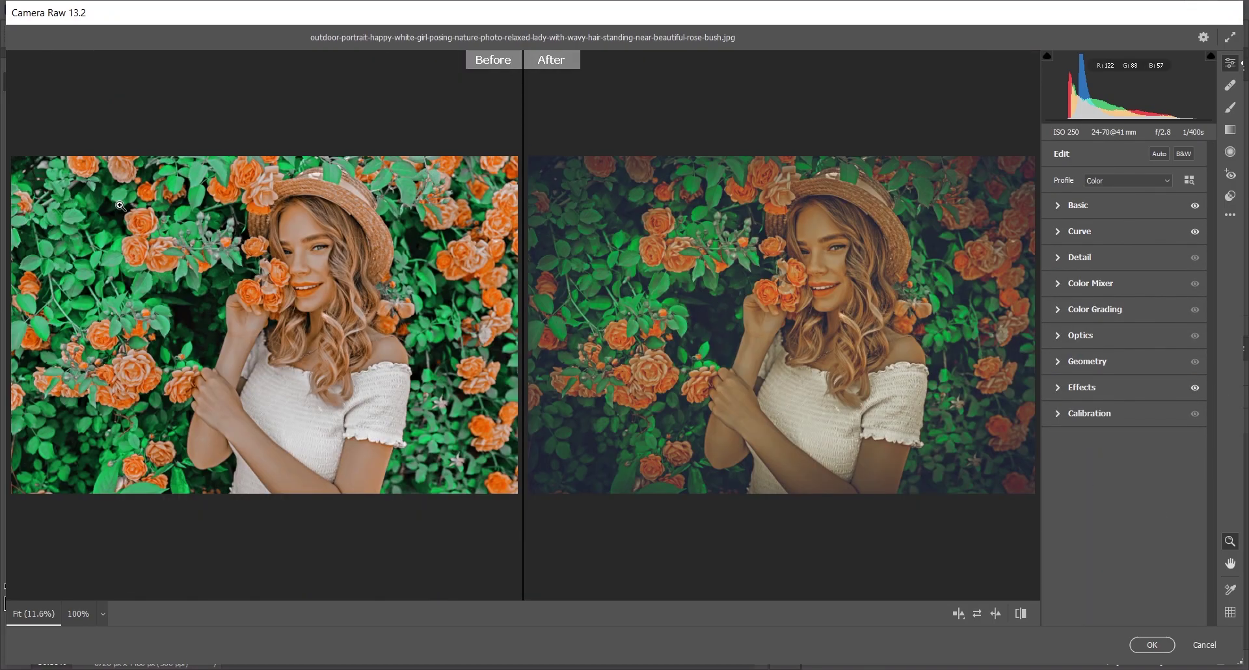
pyautogui.click(865, 294)
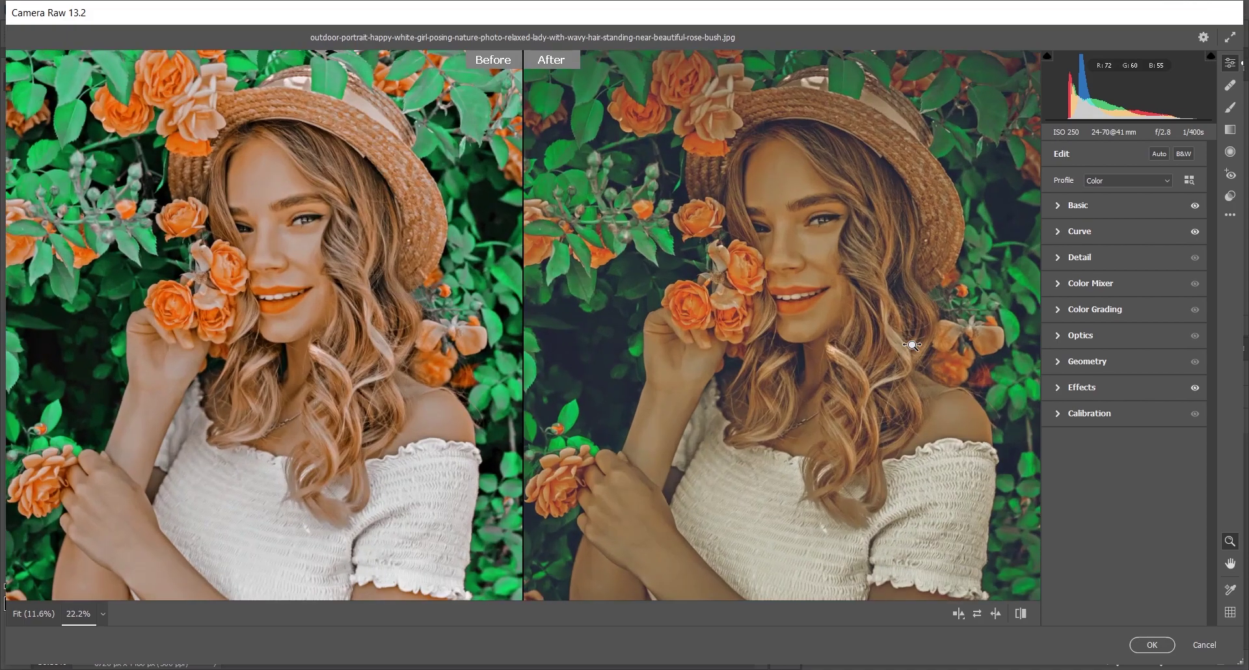
# - Apply the Camera Raw Filter with Highlights at +2 and compare the portrait with Layer 2 hidden and shown
pyautogui.click(1090, 205)
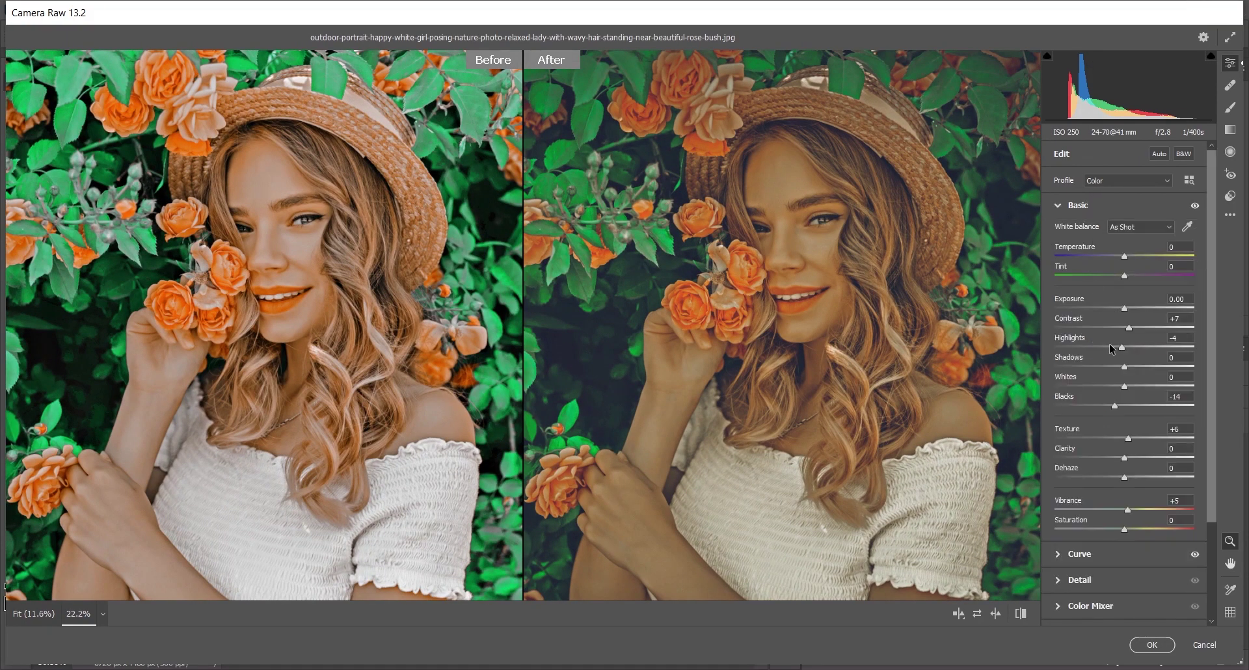
pyautogui.moveTo(1124, 350)
pyautogui.mouseDown()
pyautogui.moveTo(1142, 350)
pyautogui.moveTo(1126, 350)
pyautogui.mouseUp()
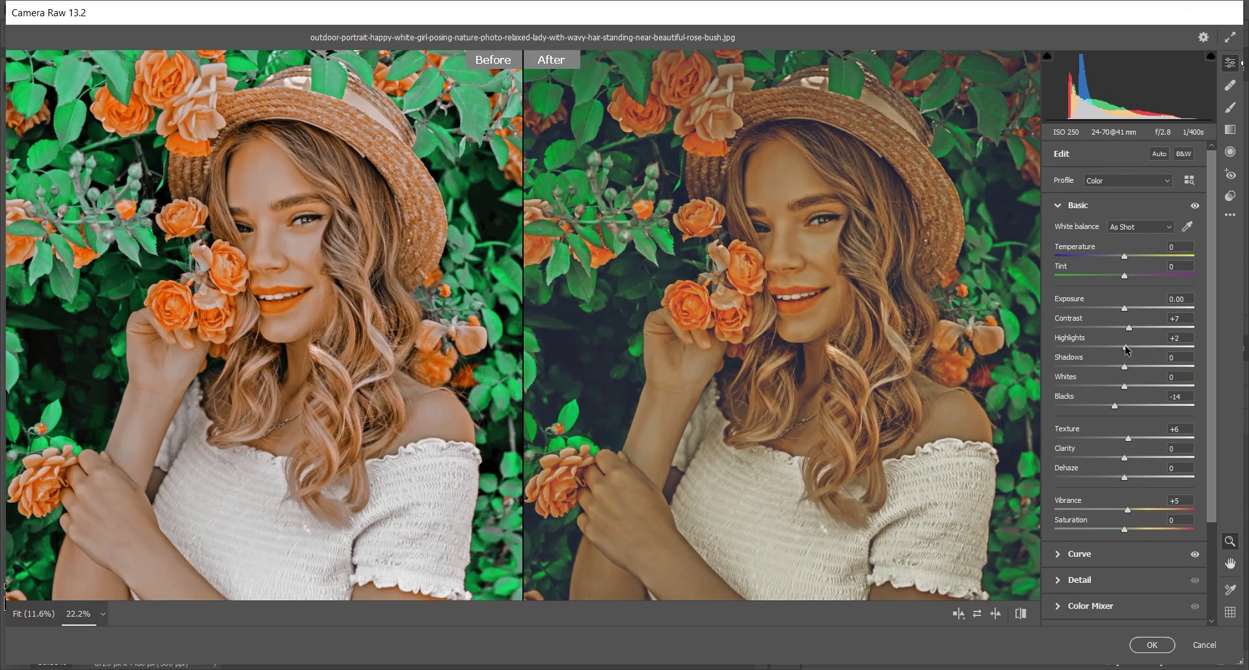
pyautogui.click(1152, 646)
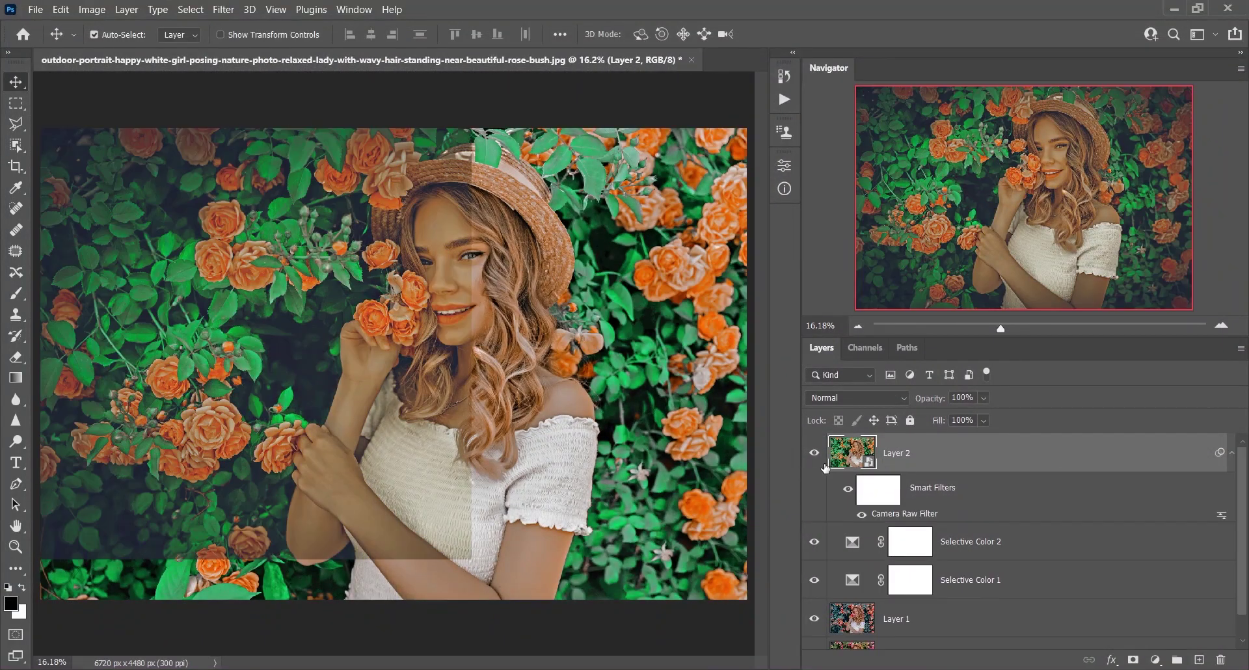
pyautogui.click(815, 453)
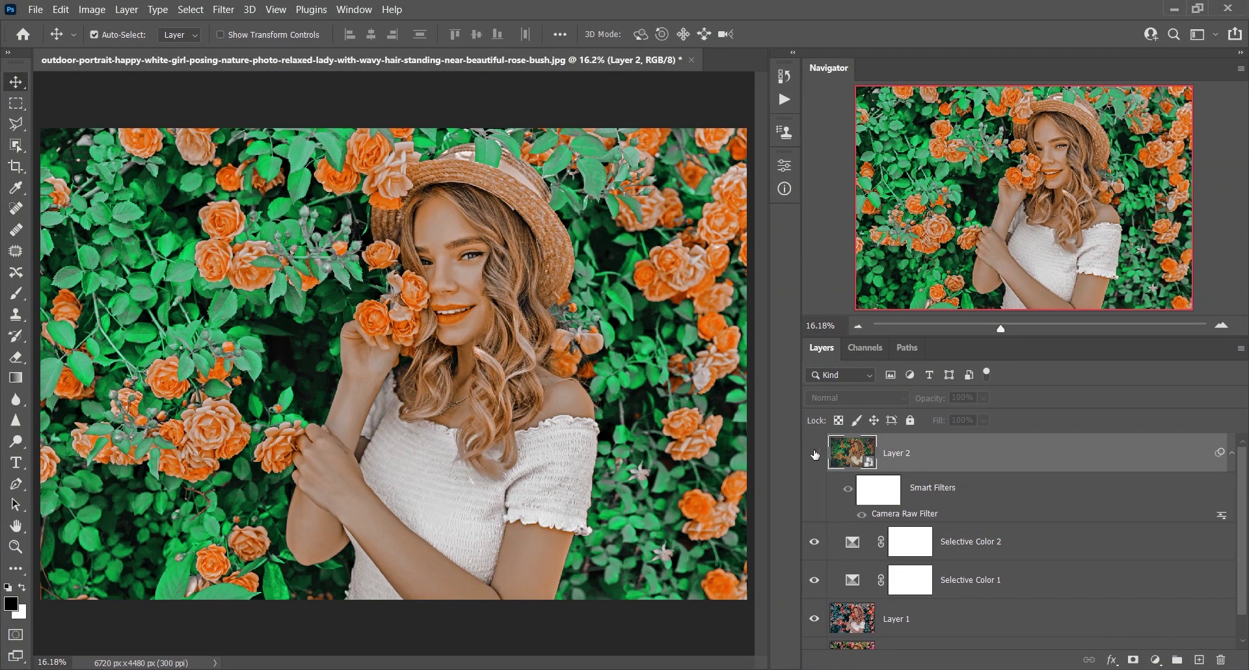
pyautogui.click(816, 454)
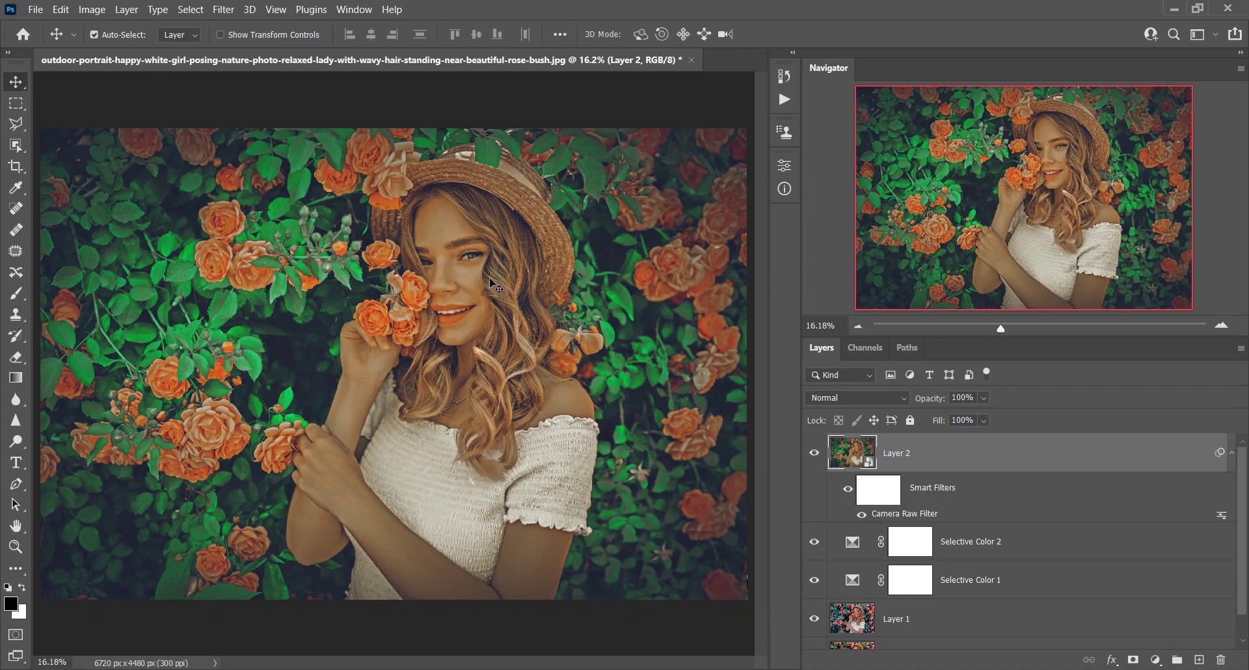
# - Add a layer mask to Layer 2 and paint black over the woman's face and hair with a 780 px brush at 8% flow
pyautogui.click(1134, 660)
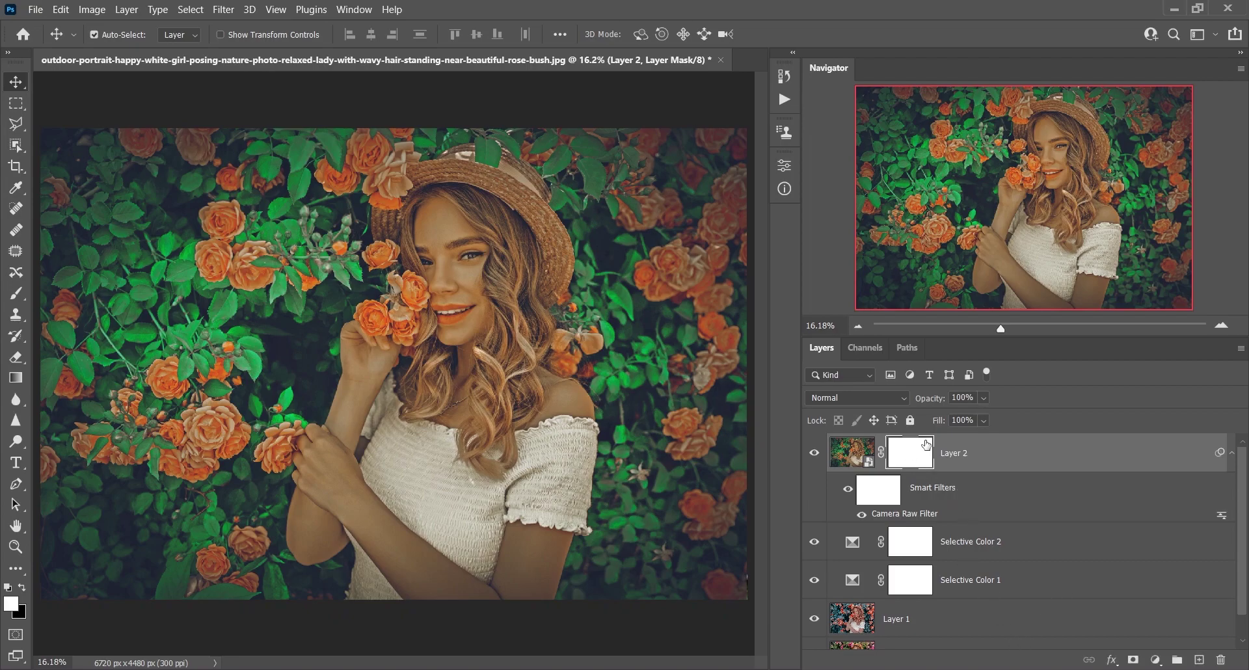
pyautogui.click(19, 294)
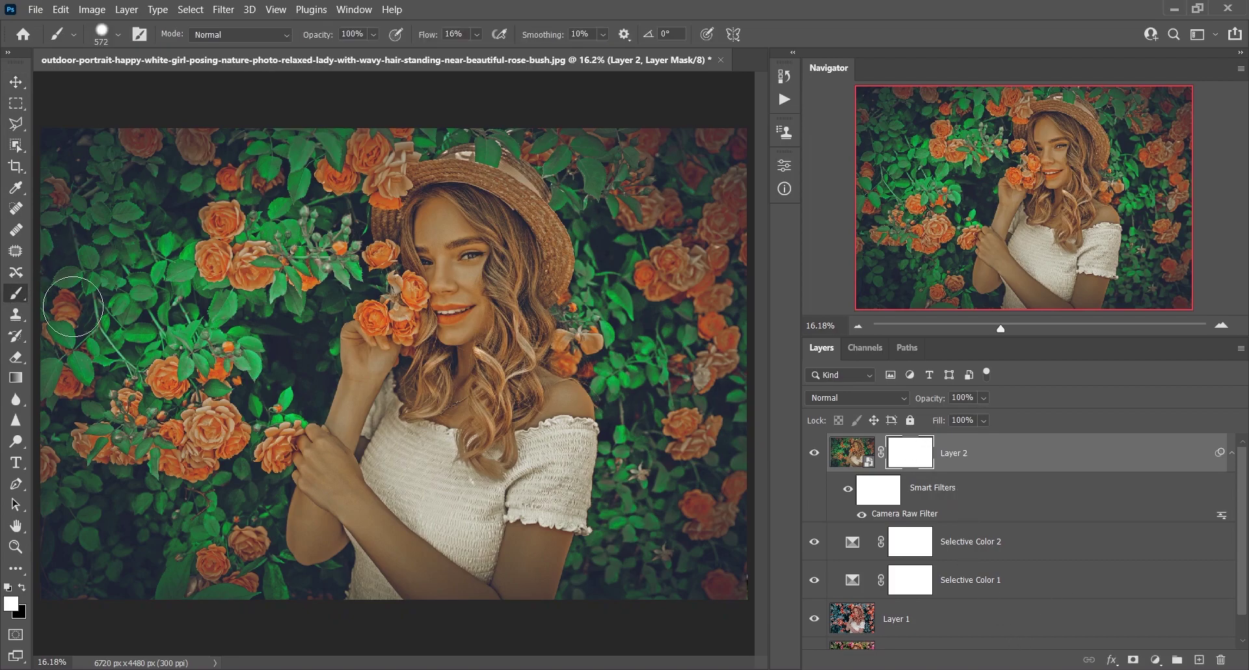
pyautogui.click(23, 588)
pyautogui.click(481, 35)
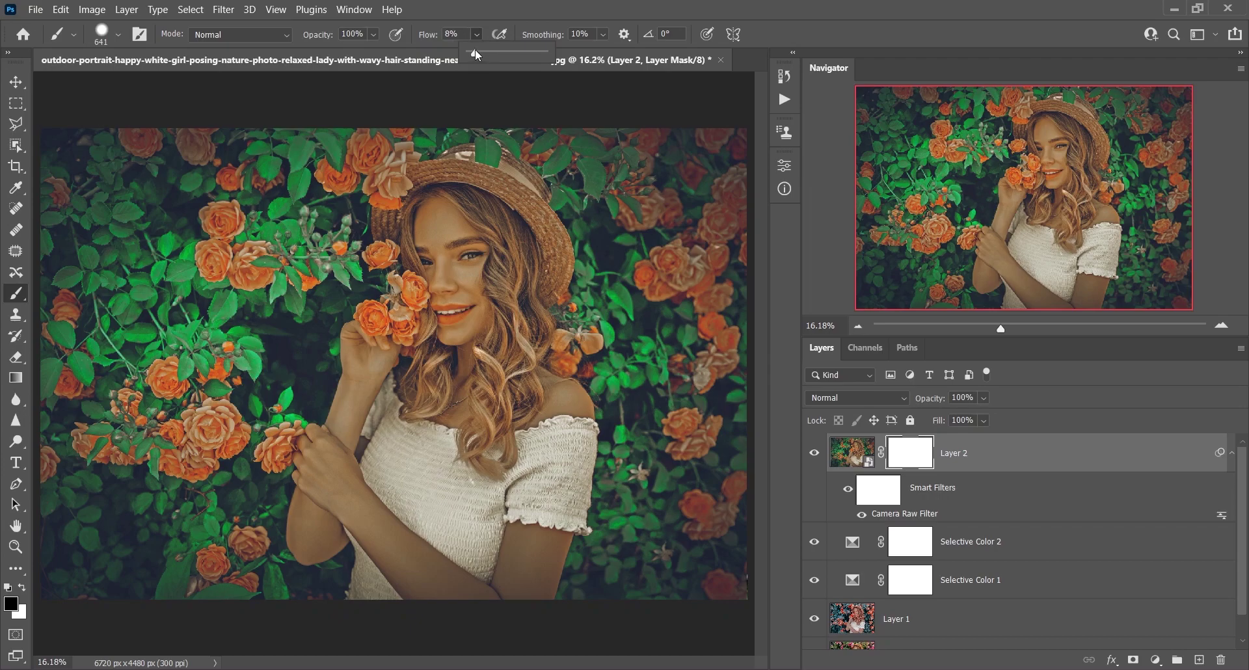
pyautogui.keyDown('alt'); pyautogui.rightClick(456, 241); pyautogui.keyUp('alt')
pyautogui.moveTo(456, 242); pyautogui.dragTo(465, 242)
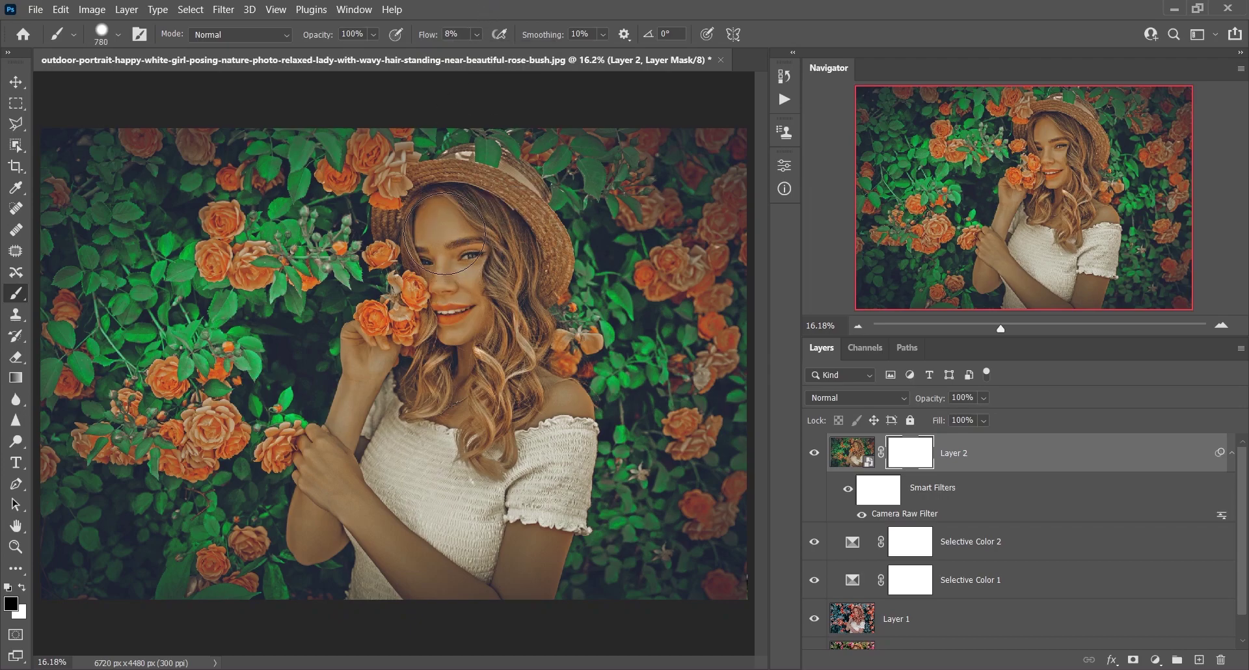
pyautogui.moveTo(458, 302)
pyautogui.mouseDown()
pyautogui.moveTo(435, 236)
pyautogui.moveTo(462, 362)
pyautogui.moveTo(449, 384)
pyautogui.moveTo(560, 398)
pyautogui.moveTo(478, 348)
pyautogui.moveTo(450, 242)
pyautogui.mouseUp()
# - Compare the portrait with Layer 2 and its layer mask switched off and on
pyautogui.click(814, 453)
pyautogui.click(814, 453)
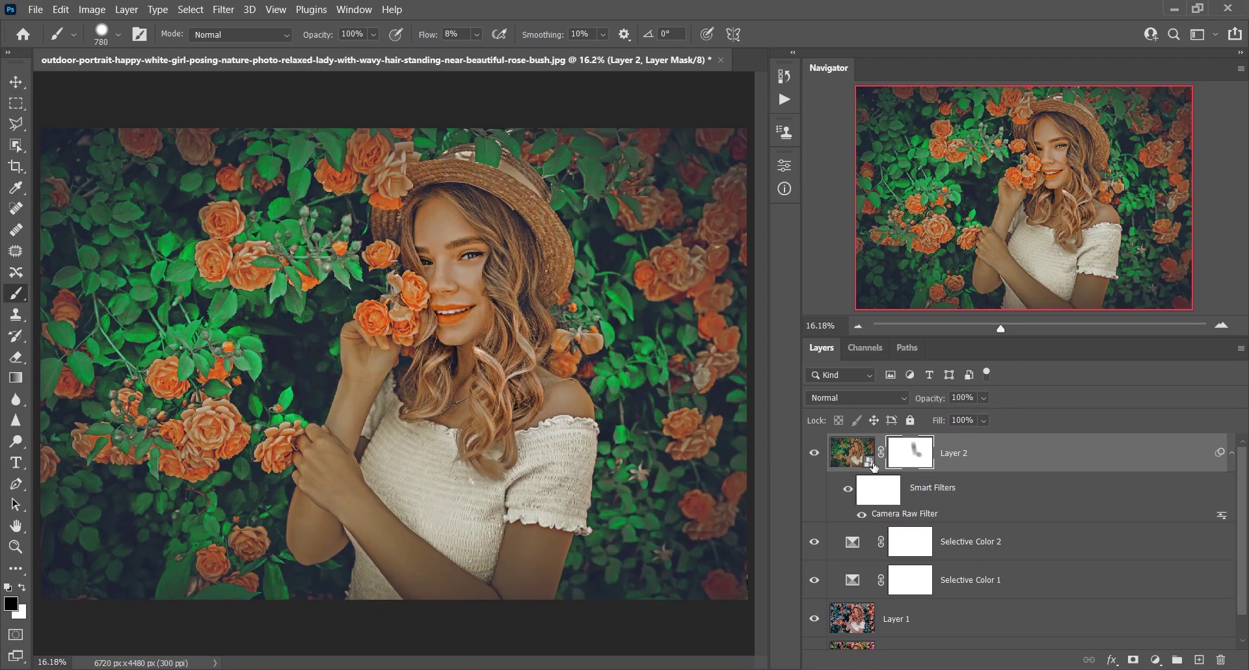
pyautogui.keyDown('shift'); pyautogui.click(909, 458); pyautogui.keyUp('shift')
pyautogui.keyDown('shift'); pyautogui.click(910, 457); pyautogui.keyUp('shift')
pyautogui.keyDown('shift'); pyautogui.click(910, 457); pyautogui.keyUp('shift')
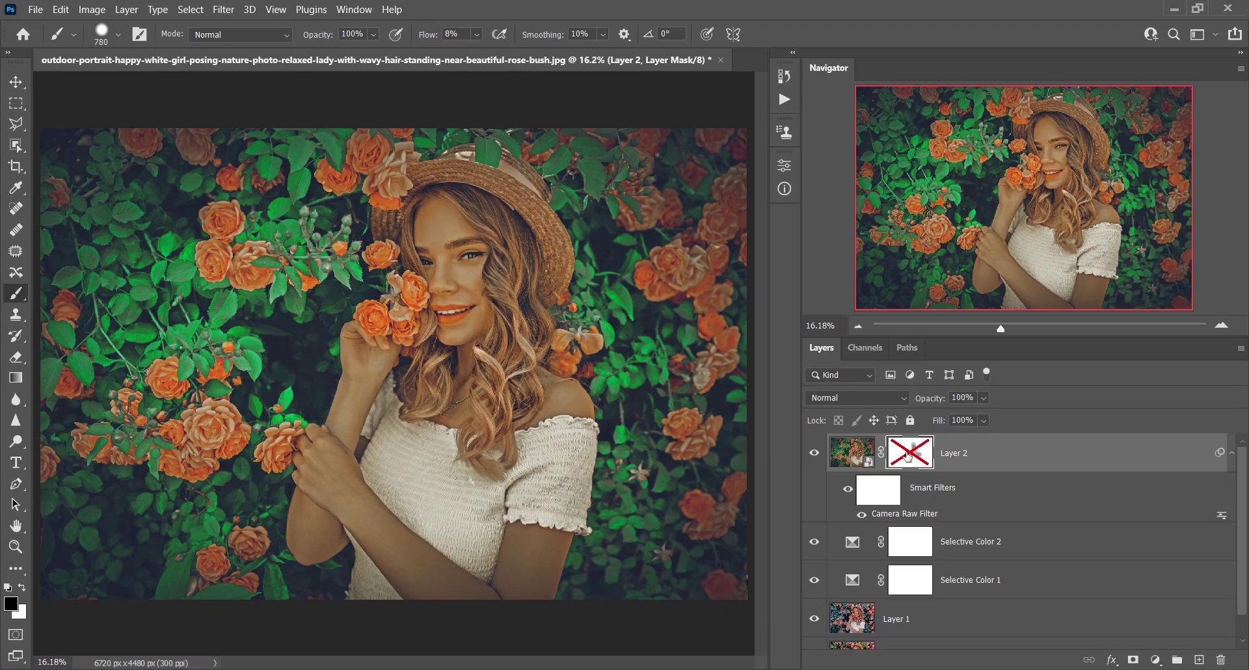
pyautogui.keyDown('shift'); pyautogui.click(909, 457); pyautogui.keyUp('shift')
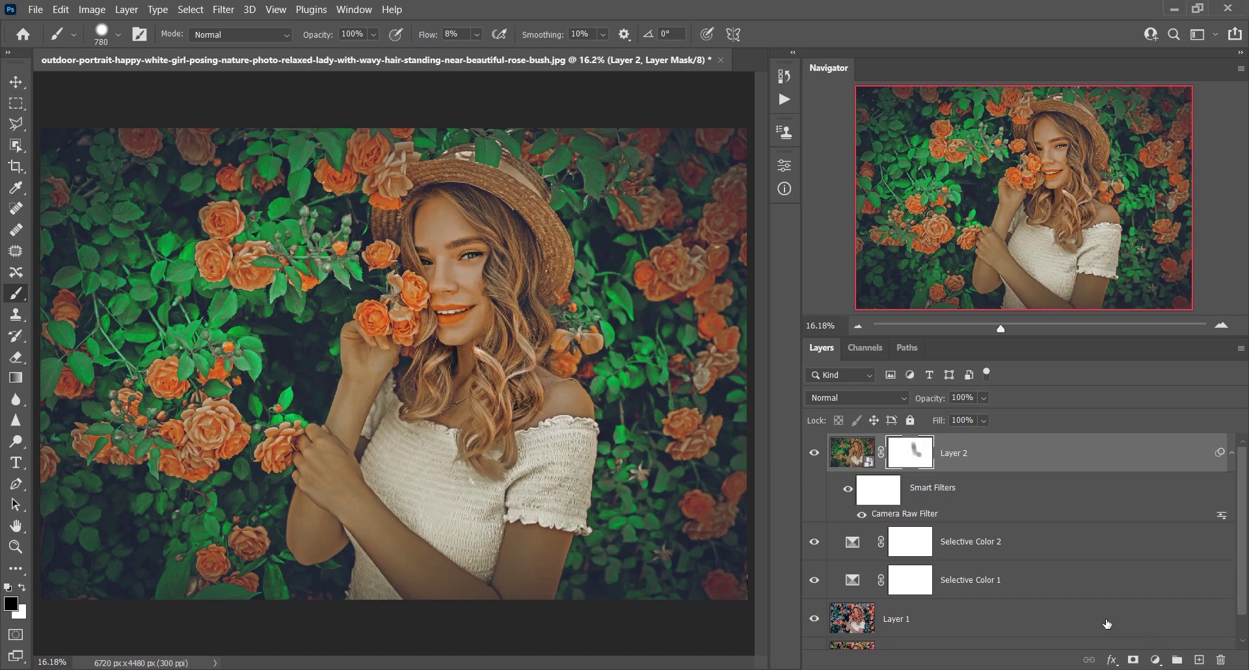
# - Add a Color Balance adjustment above Layer 2 and shift its midtones to about +9 toward red
pyautogui.click(1156, 660)
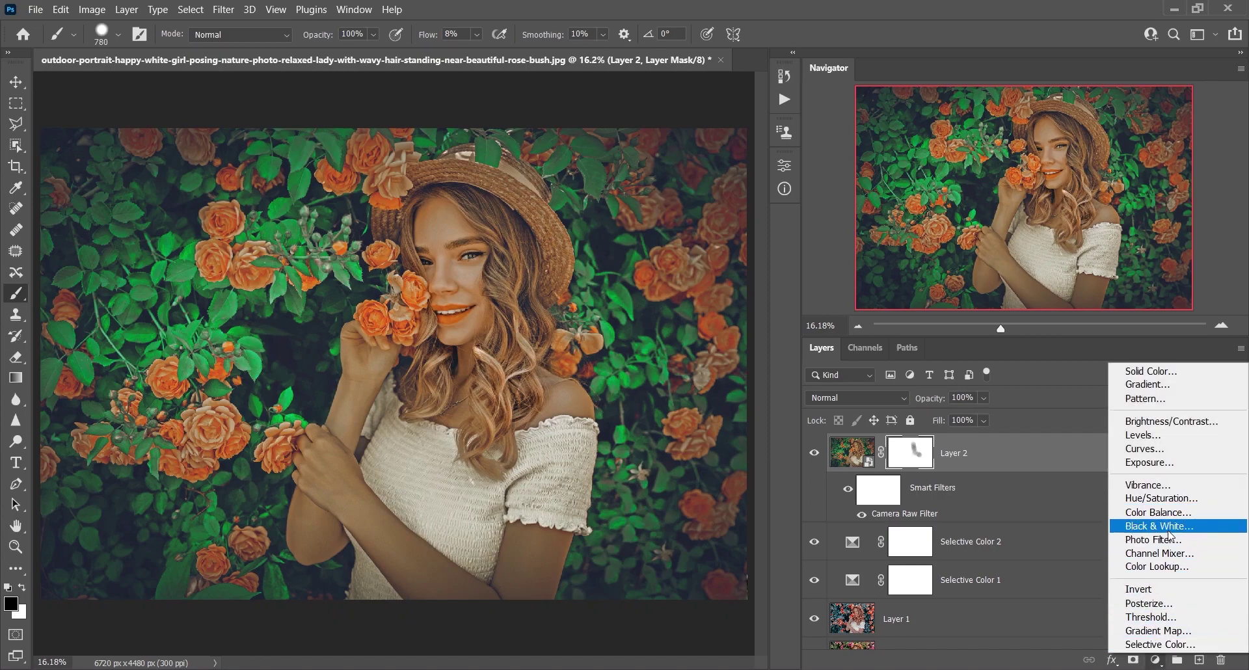
pyautogui.click(1164, 512)
pyautogui.click(596, 209)
pyautogui.click(598, 242)
pyautogui.moveTo(600, 249)
pyautogui.mouseDown()
pyautogui.moveTo(571, 247)
pyautogui.moveTo(604, 251)
pyautogui.mouseUp()
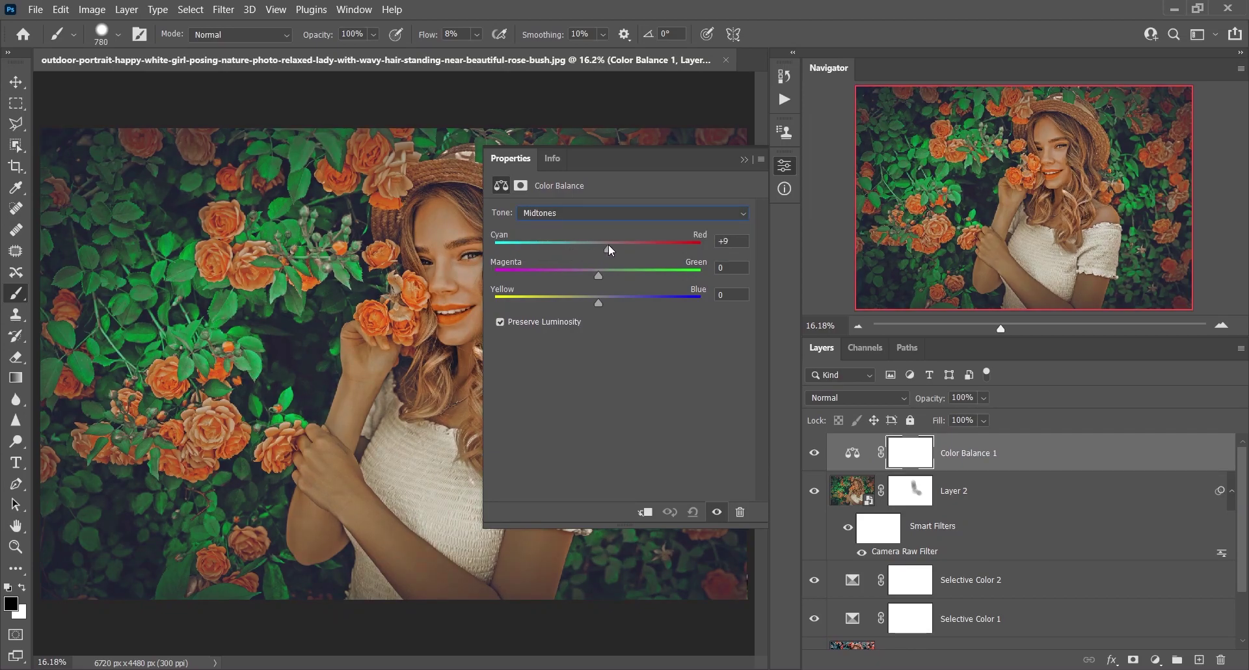
pyautogui.click(727, 242)
pyautogui.press('Up')
# - Shift the Color Balance midtones slightly toward magenta
pyautogui.moveTo(606, 270); pyautogui.dragTo(591, 275)
pyautogui.press('Tab')
pyautogui.press('Down')
pyautogui.click(784, 169)
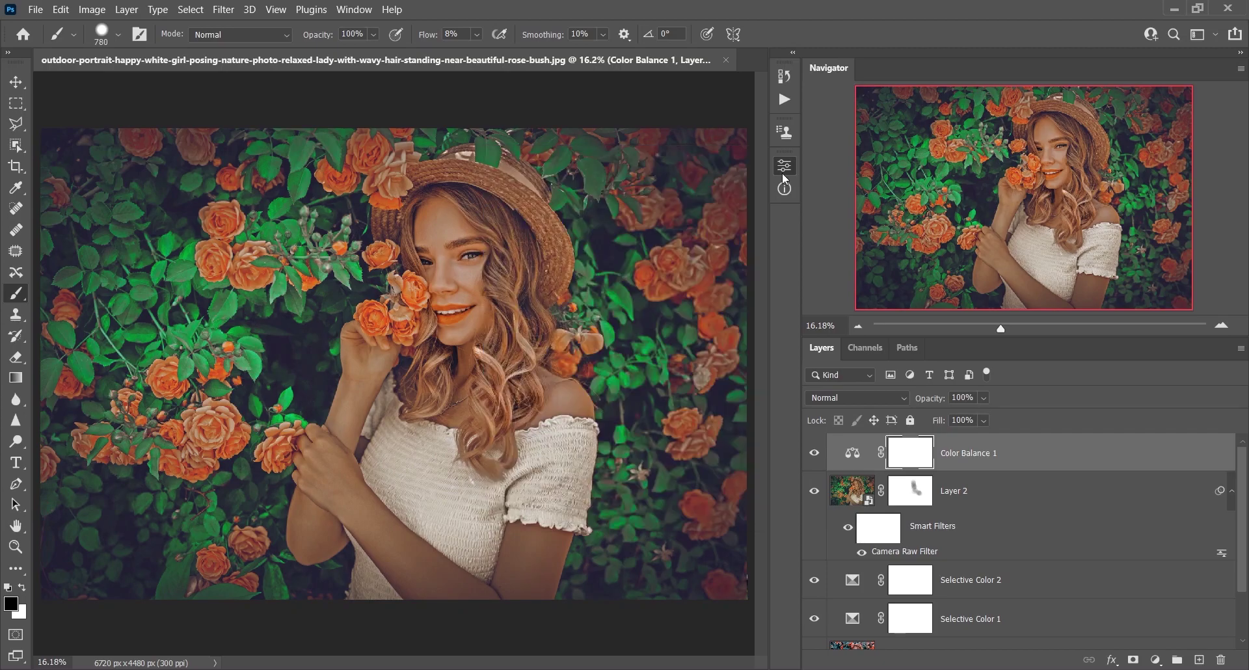
# - Compare the portrait with the Color Balance layer hidden and shown, and reduce that layer's opacity to 76%
pyautogui.click(815, 453)
pyautogui.click(815, 453)
pyautogui.click(816, 453)
pyautogui.click(816, 453)
pyautogui.click(815, 453)
pyautogui.click(815, 453)
pyautogui.click(983, 420)
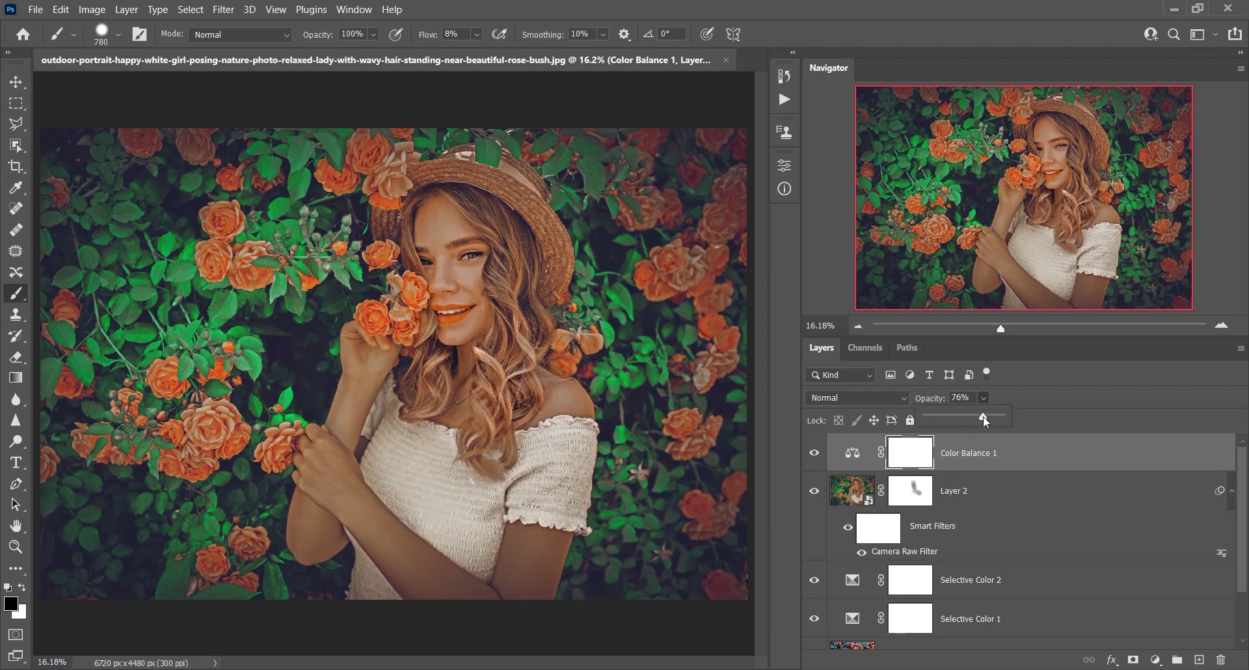
# - Compare the original Background photo alone with the full color grade by repeatedly isolating it and restoring all layers
pyautogui.scroll(-2, 849, 615)
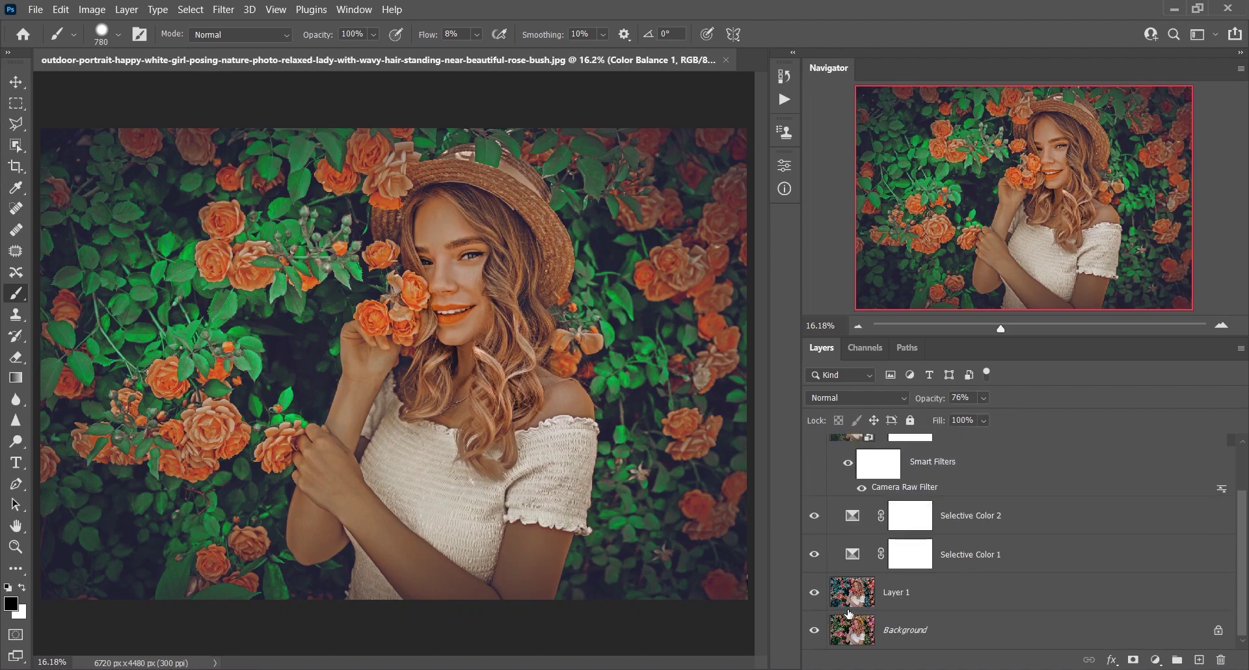
pyautogui.keyDown('alt'); pyautogui.click(814, 631); pyautogui.keyUp('alt')
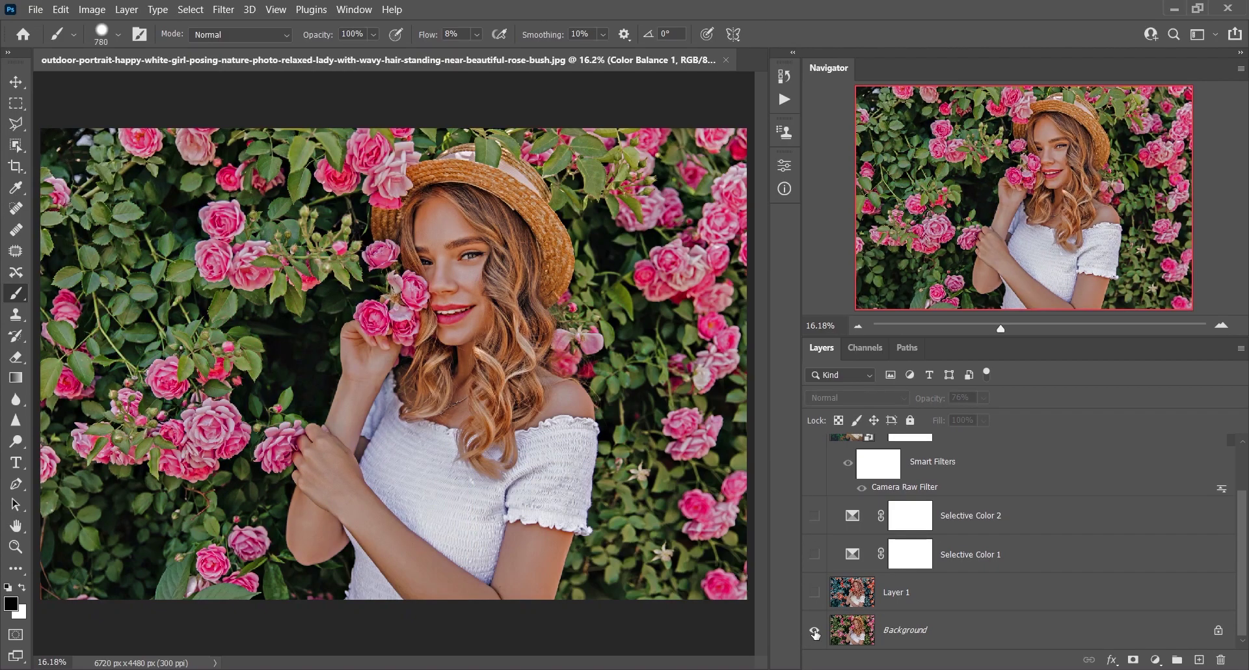
pyautogui.keyDown('alt'); pyautogui.click(815, 631); pyautogui.keyUp('alt')
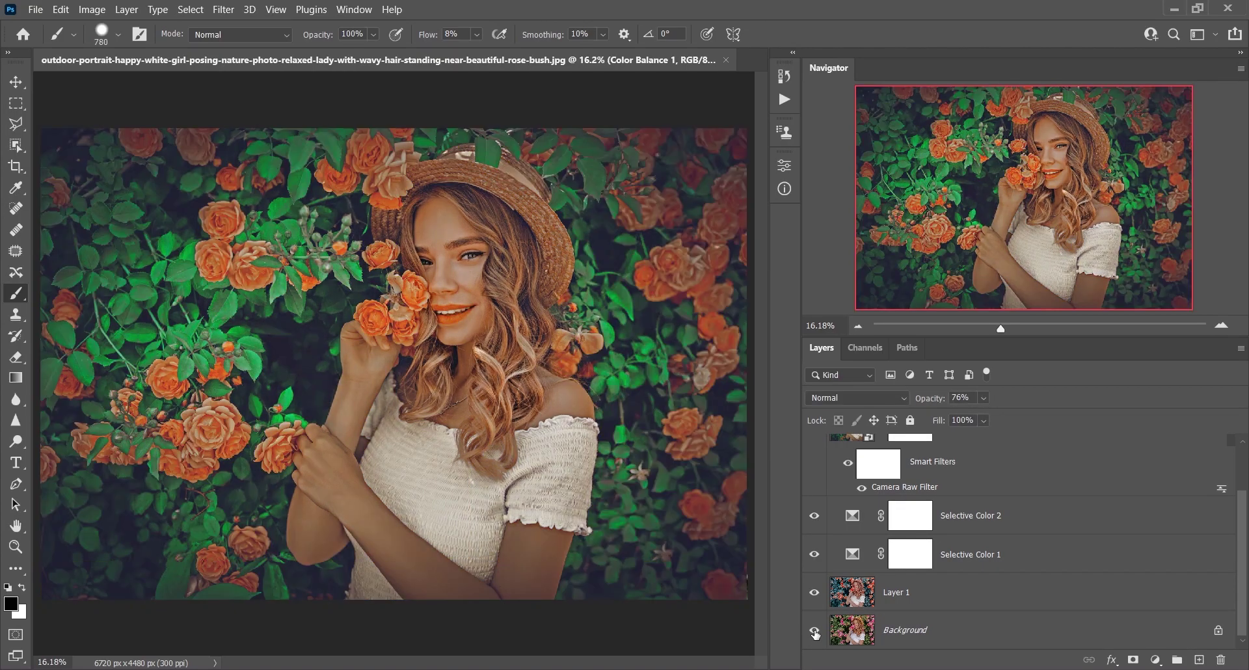
pyautogui.keyDown('alt'); pyautogui.click(815, 631); pyautogui.keyUp('alt')
pyautogui.keyDown('alt'); pyautogui.click(815, 631); pyautogui.keyUp('alt')
pyautogui.keyDown('alt'); pyautogui.click(816, 631); pyautogui.keyUp('alt')
pyautogui.keyDown('alt'); pyautogui.click(815, 631); pyautogui.keyUp('alt')
pyautogui.keyDown('alt'); pyautogui.click(814, 631); pyautogui.keyUp('alt')
pyautogui.keyDown('alt'); pyautogui.click(814, 631); pyautogui.keyUp('alt')
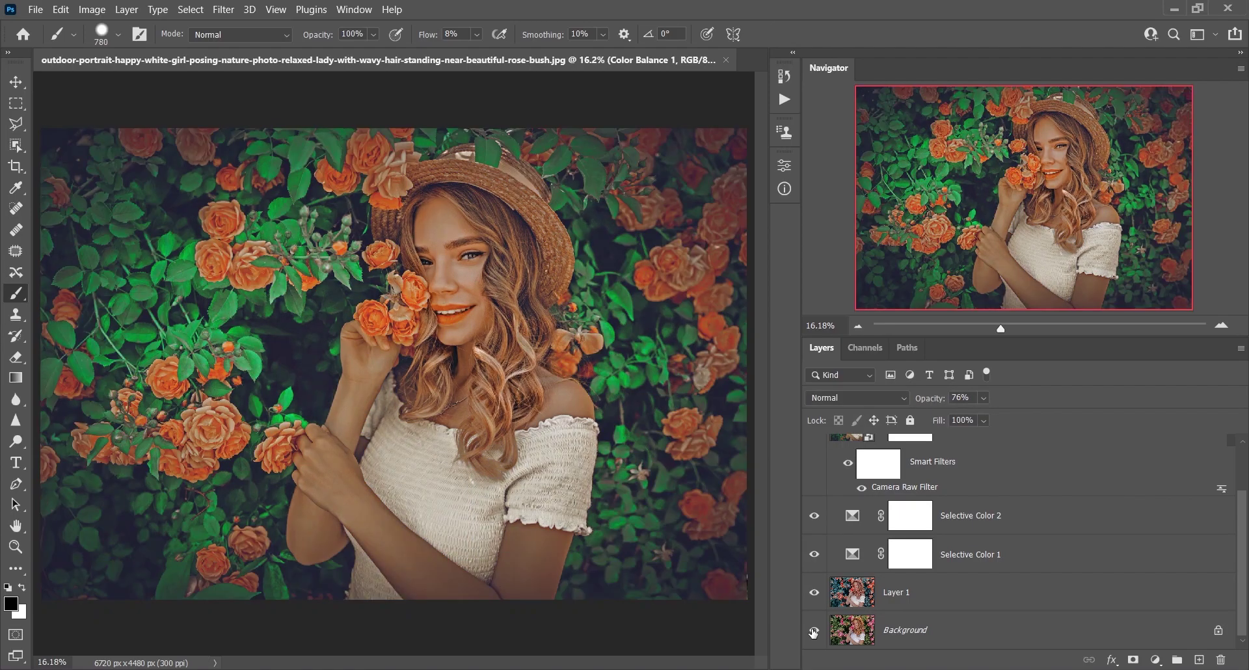